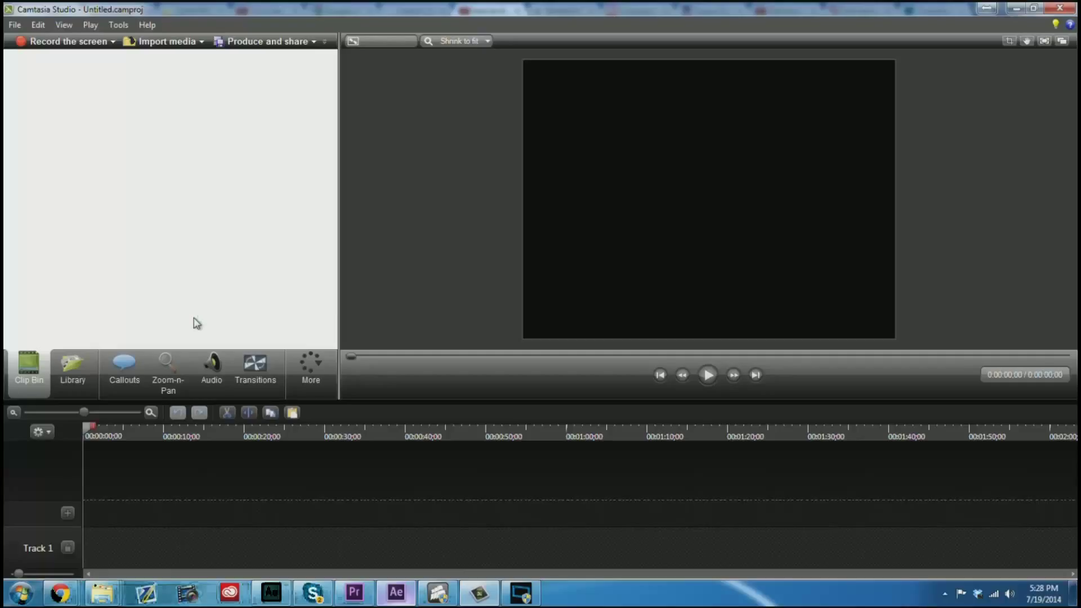
Import 2014-07-19_172027040.mp4 from the Videos > Xsplit folder into the clip bin.
{"action": "left_click", "coordinate": [179, 45]}
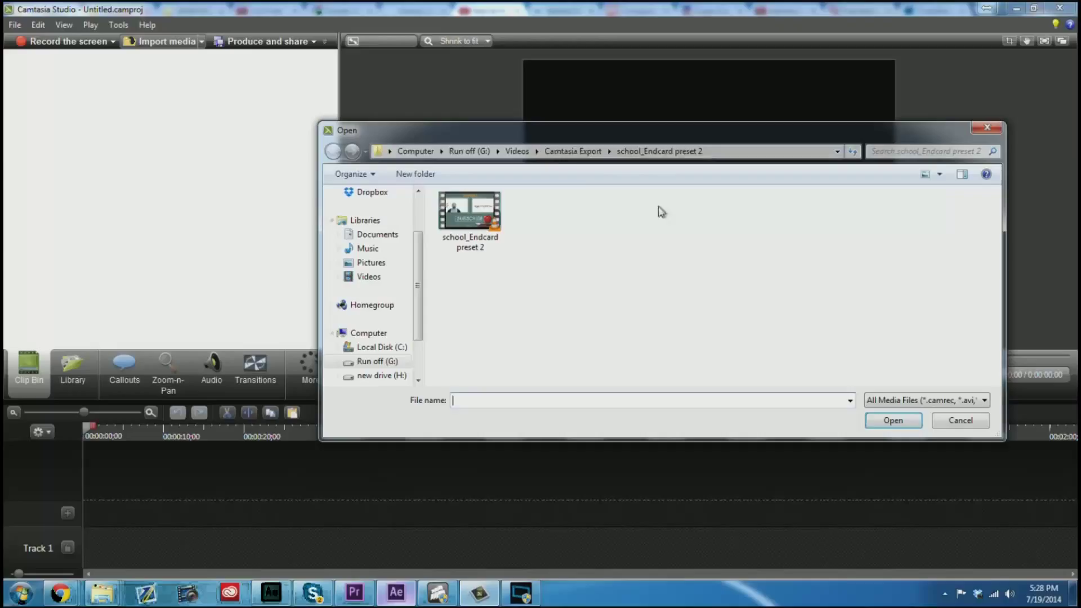
{"action": "left_click", "coordinate": [517, 153]}
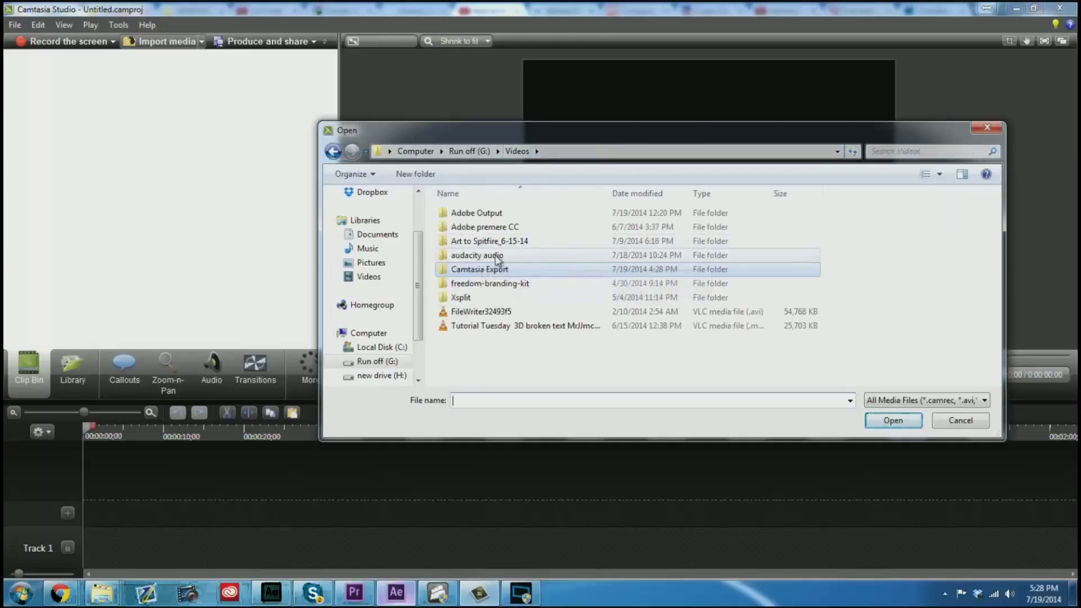
{"action": "left_click", "coordinate": [499, 269]}
{"action": "double_click", "coordinate": [481, 297]}
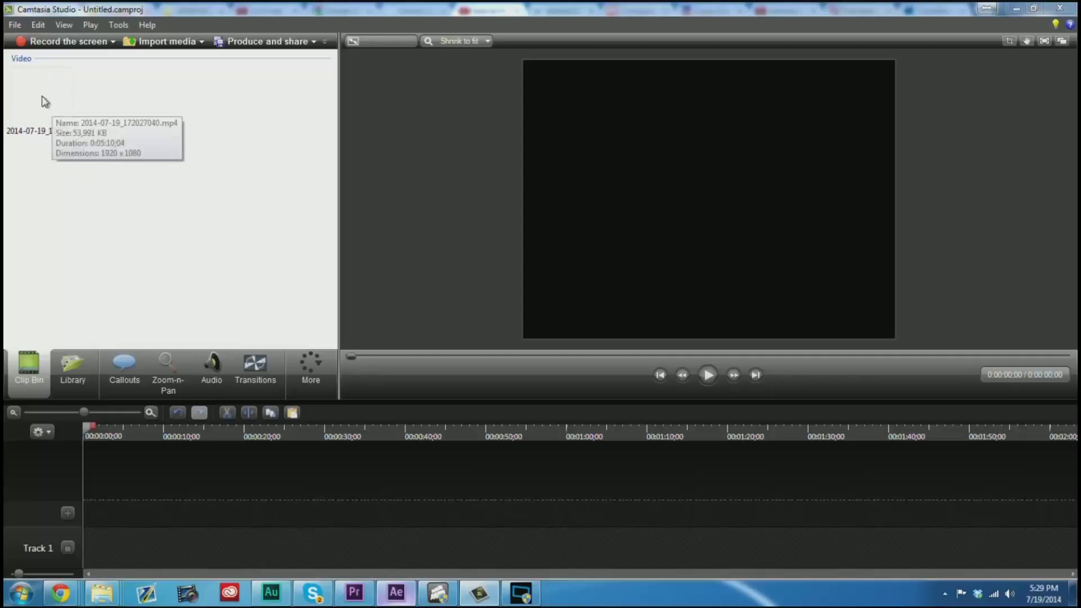
Place the clip on Track 1 and set the editing dimensions to 1920 x 1080.
{"action": "left_click_drag", "start_coordinate": [45, 102], "coordinate": [106, 539]}
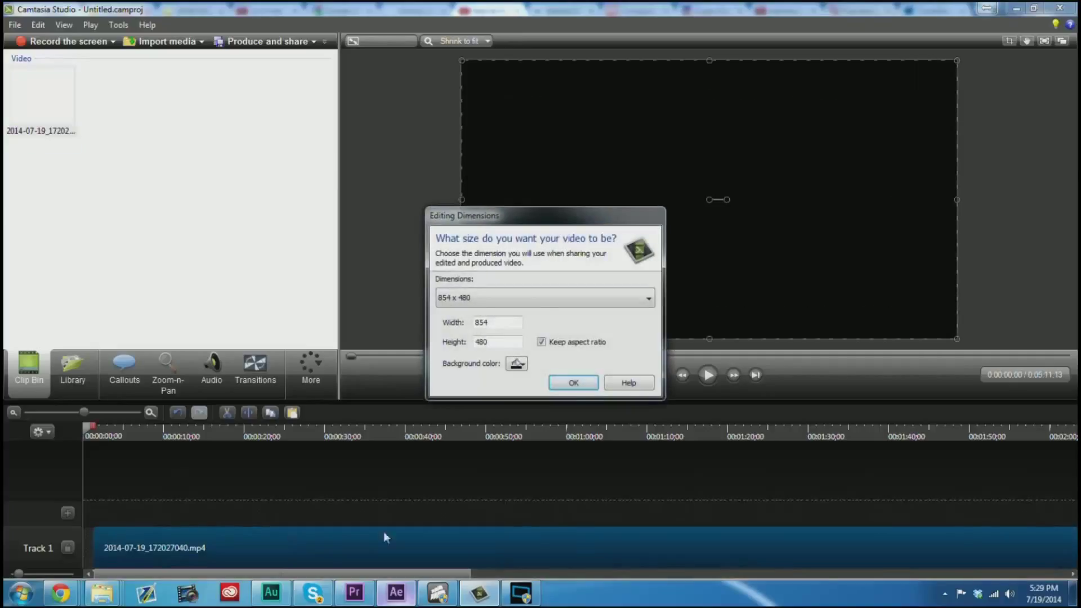
{"action": "left_click", "coordinate": [531, 303]}
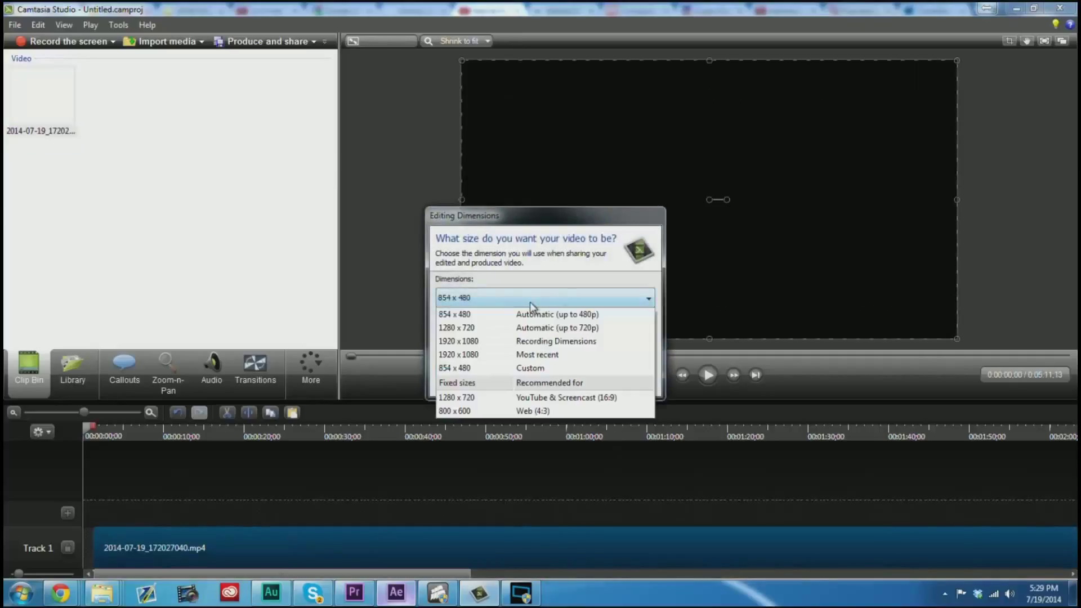
{"action": "left_click", "coordinate": [513, 341]}
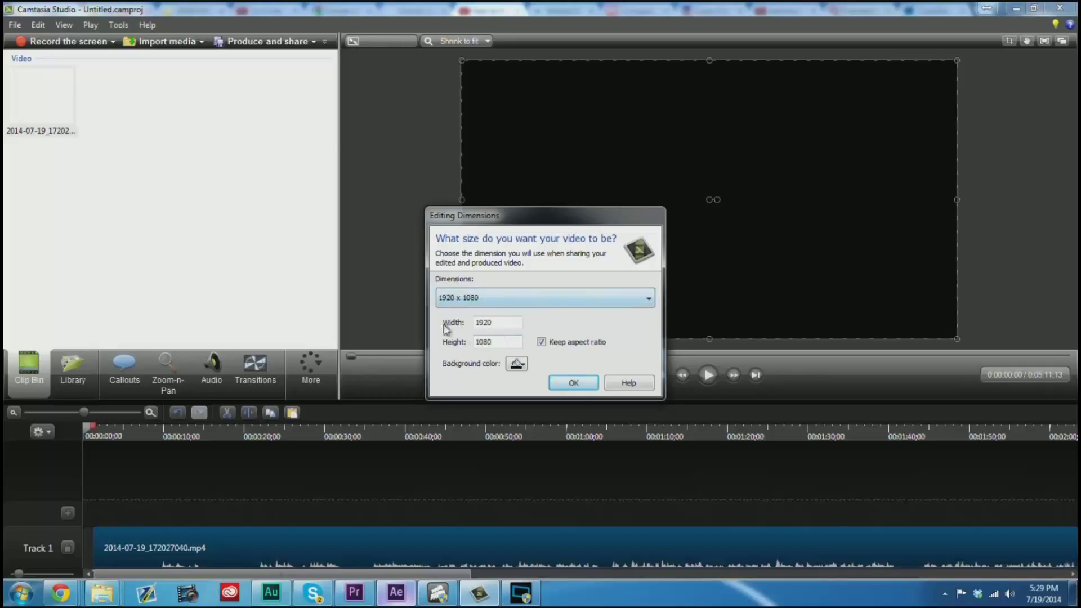
{"action": "left_click", "coordinate": [574, 384]}
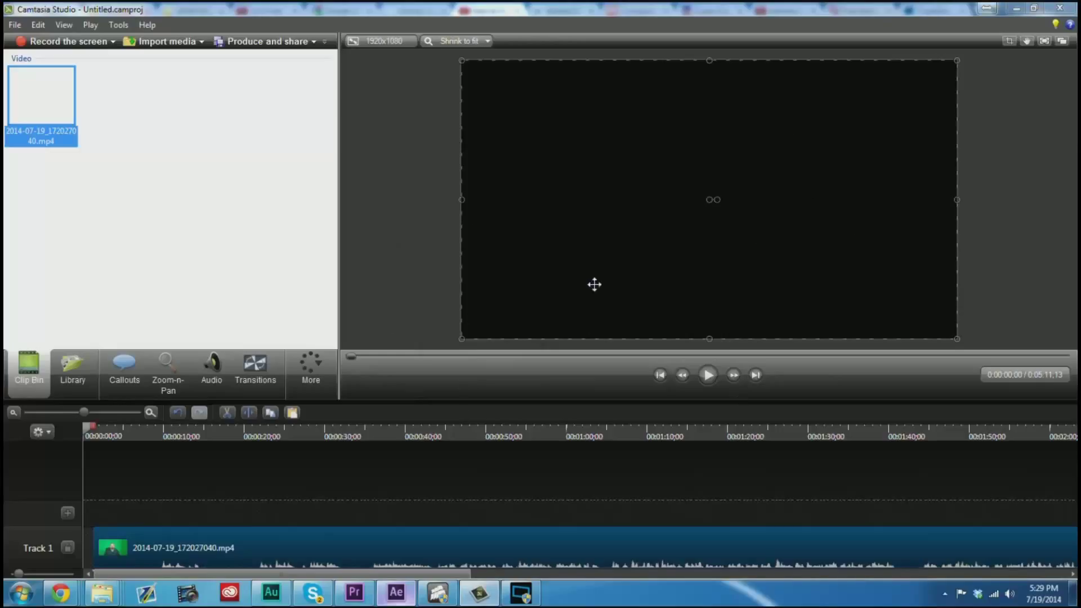
Scrub forward through the green-screen footage in the preview, past about 3 seconds.
{"action": "left_click", "coordinate": [403, 535]}
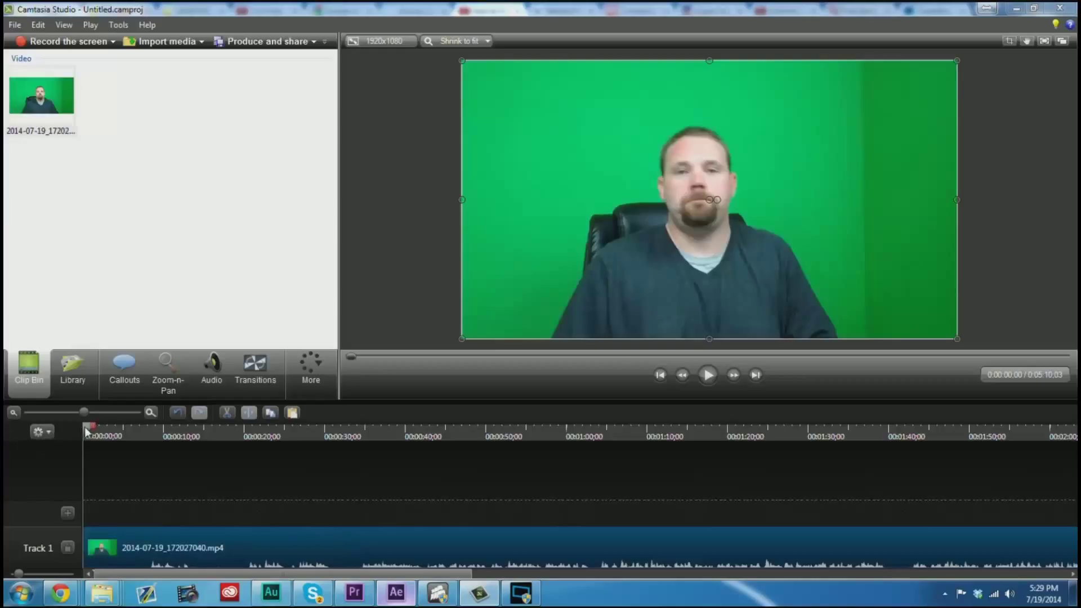
{"action": "left_click_drag", "start_coordinate": [87, 432], "coordinate": [109, 432]}
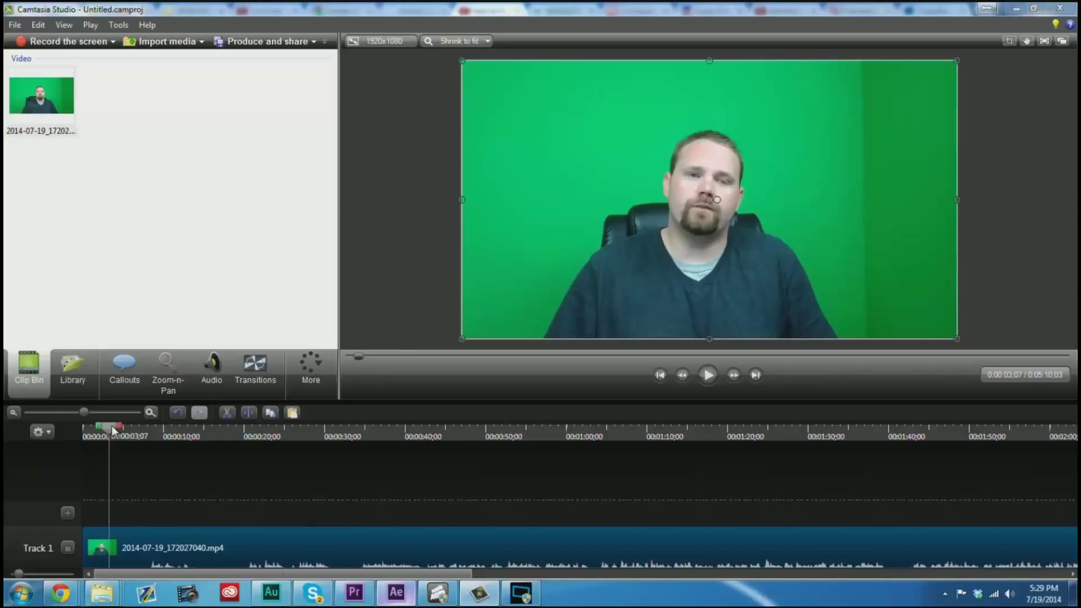
{"action": "left_click_drag", "start_coordinate": [112, 431], "coordinate": [228, 437]}
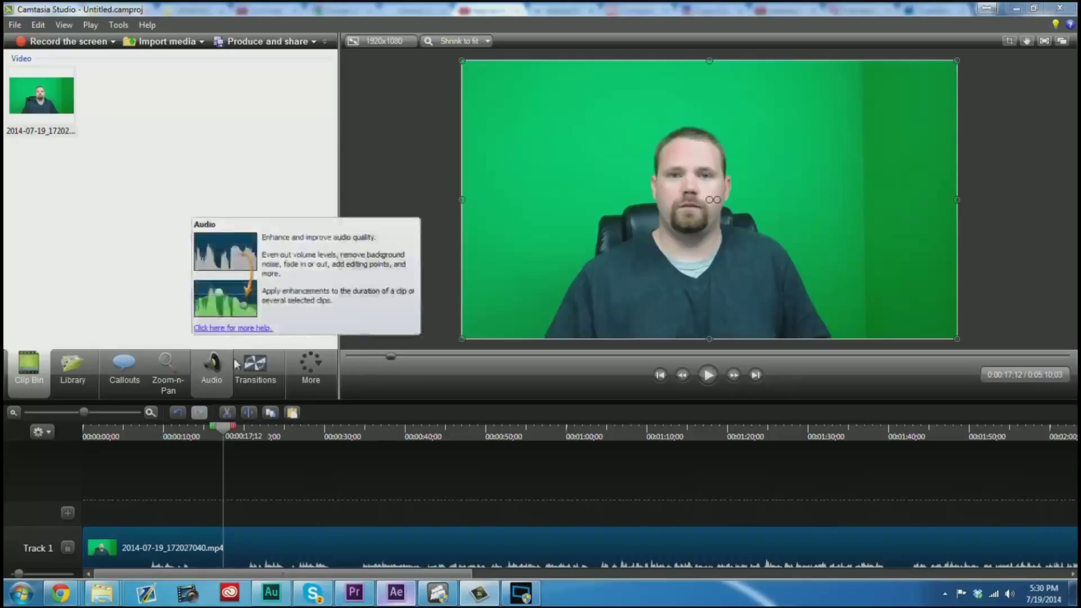
Enable Remove a color in the clip's Visual Properties with green as the key color.
{"action": "left_click", "coordinate": [311, 373]}
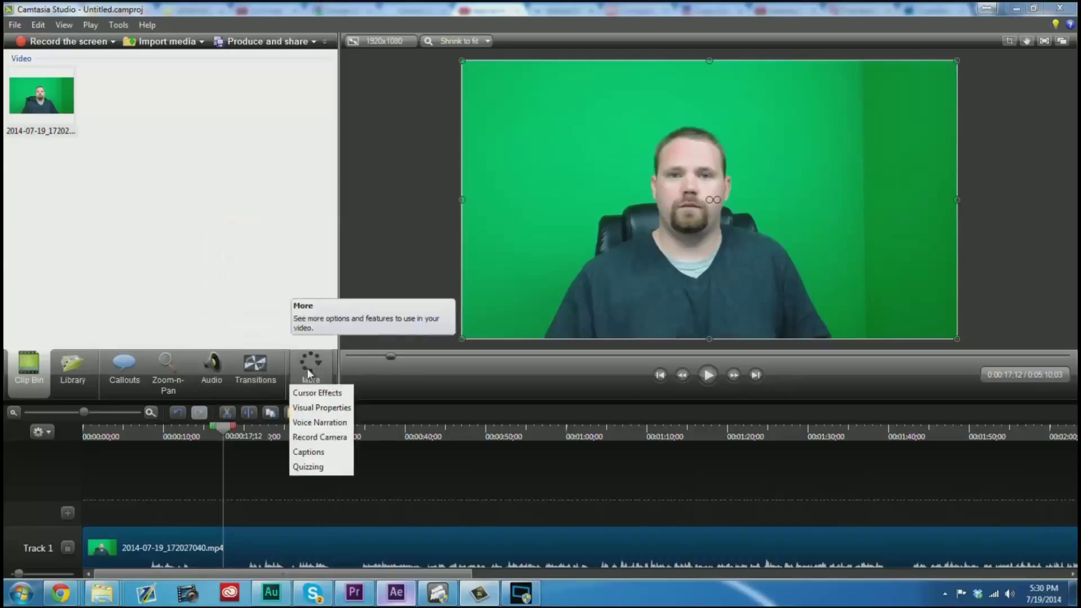
{"action": "left_click", "coordinate": [330, 410]}
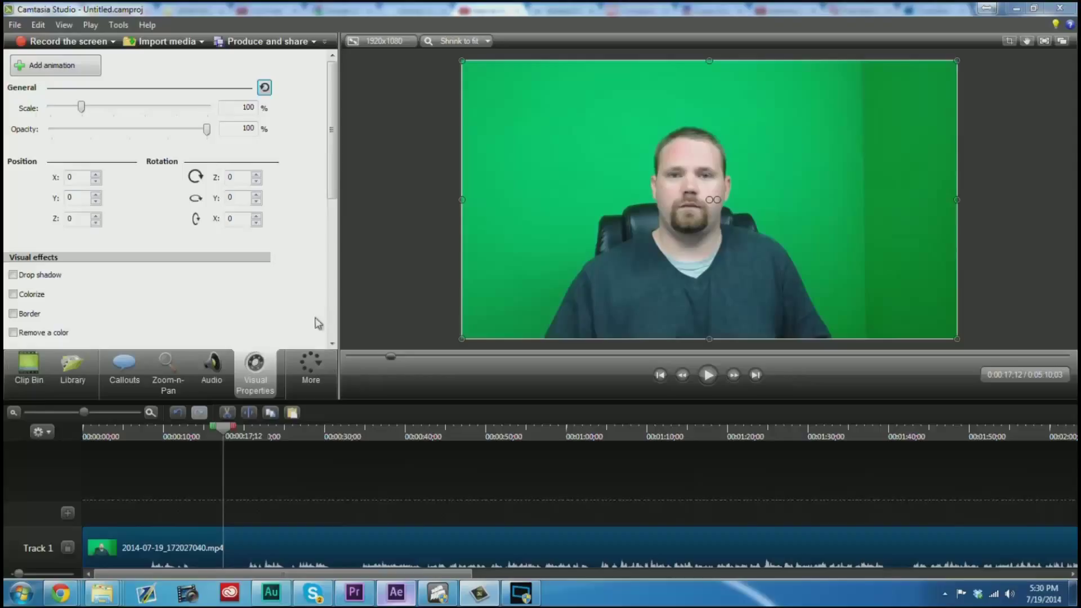
{"action": "left_click_drag", "start_coordinate": [334, 193], "coordinate": [334, 236]}
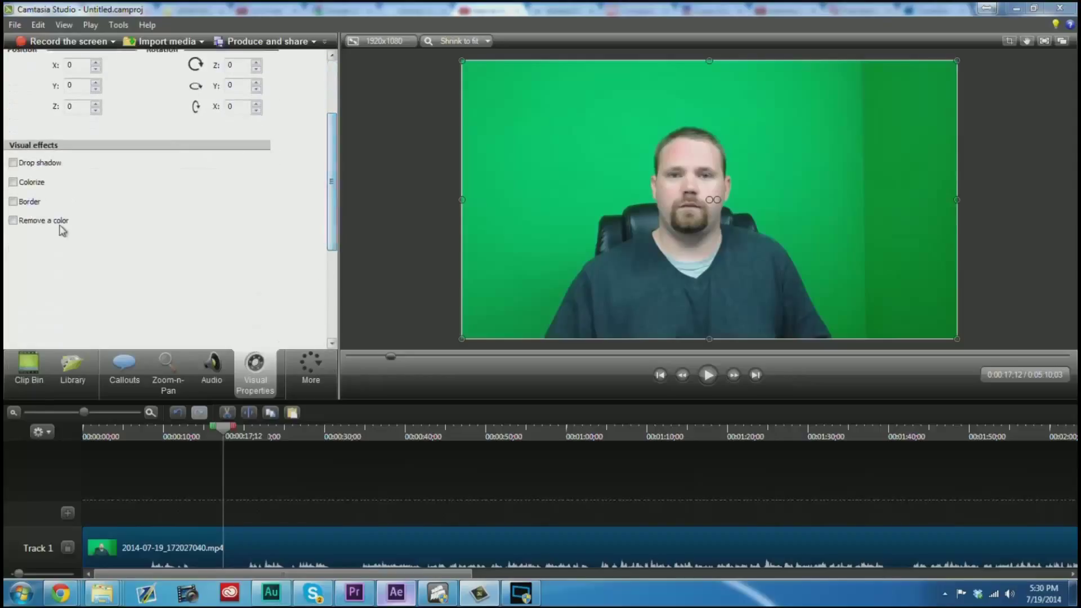
{"action": "left_click", "coordinate": [55, 223]}
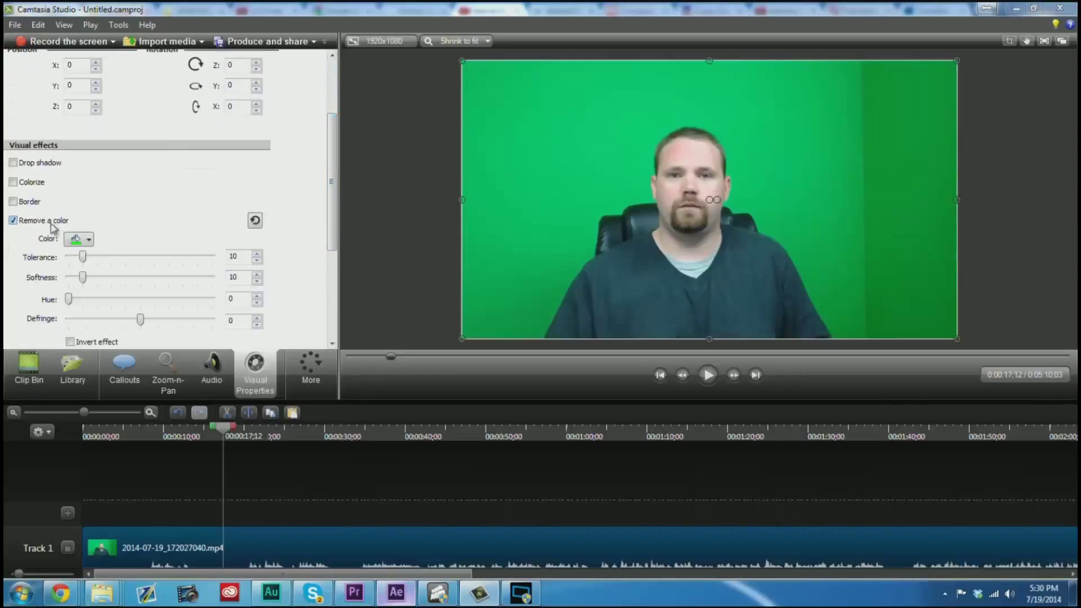
{"action": "left_click", "coordinate": [88, 239]}
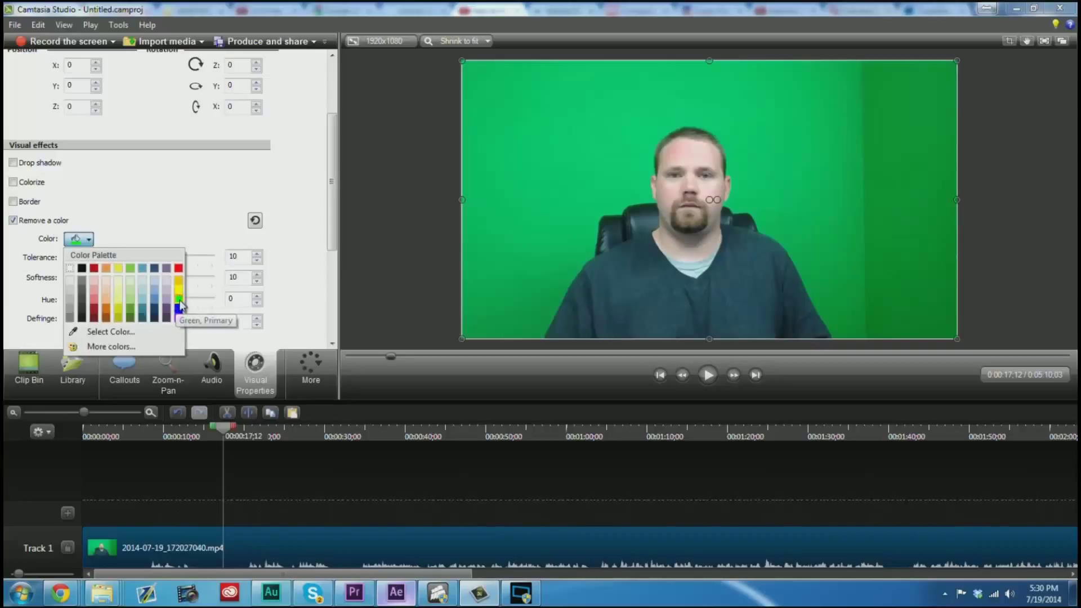
{"action": "left_click", "coordinate": [199, 191]}
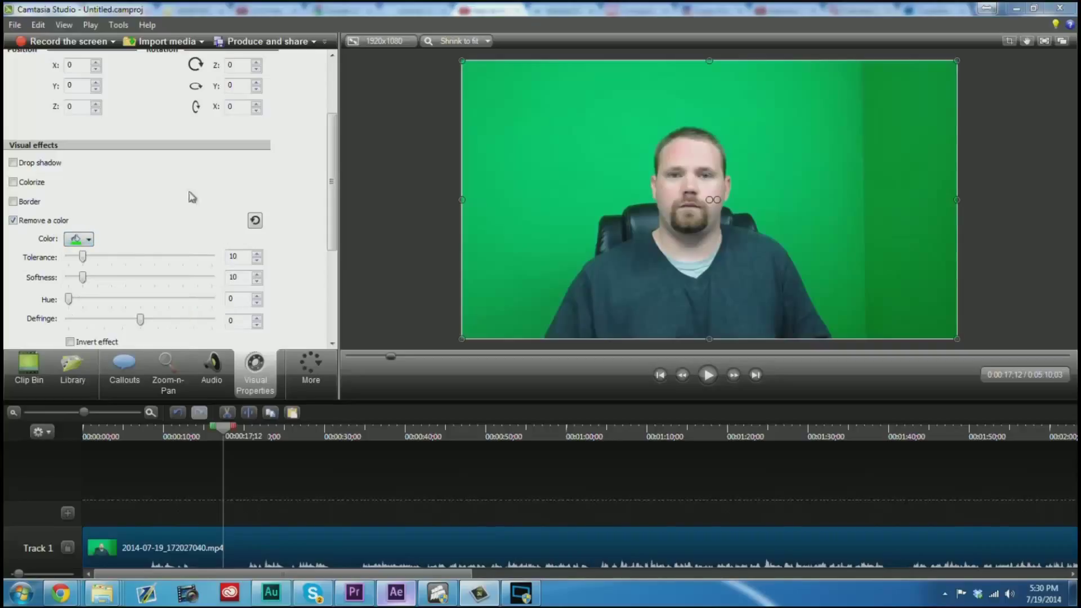
Set the key Tolerance to 62, Softness to 18 and Hue to 4.
{"action": "left_click_drag", "start_coordinate": [84, 262], "coordinate": [140, 266]}
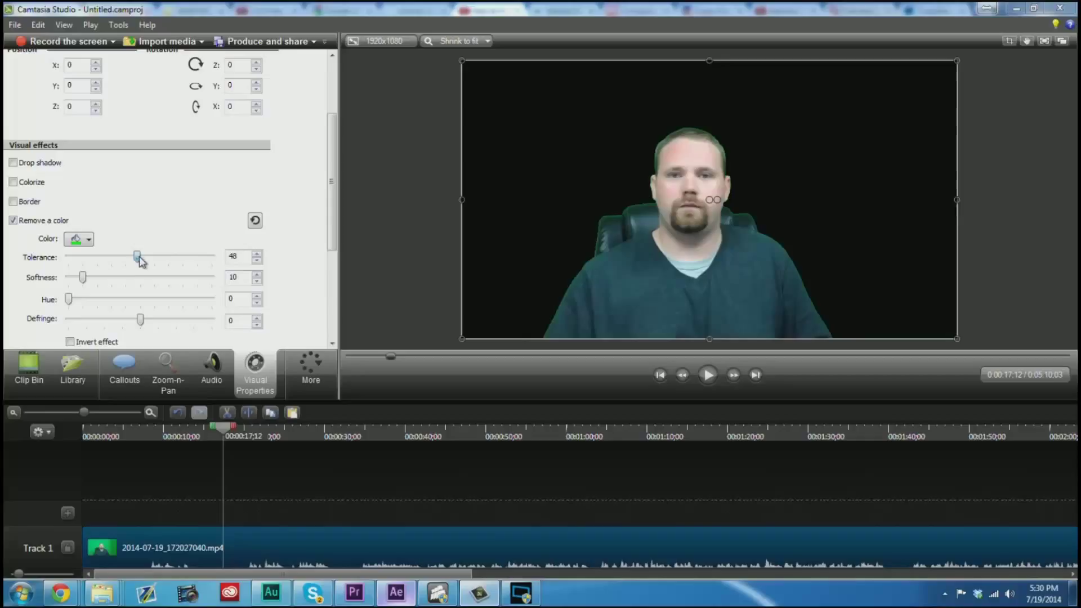
{"action": "left_click_drag", "start_coordinate": [142, 261], "coordinate": [158, 259]}
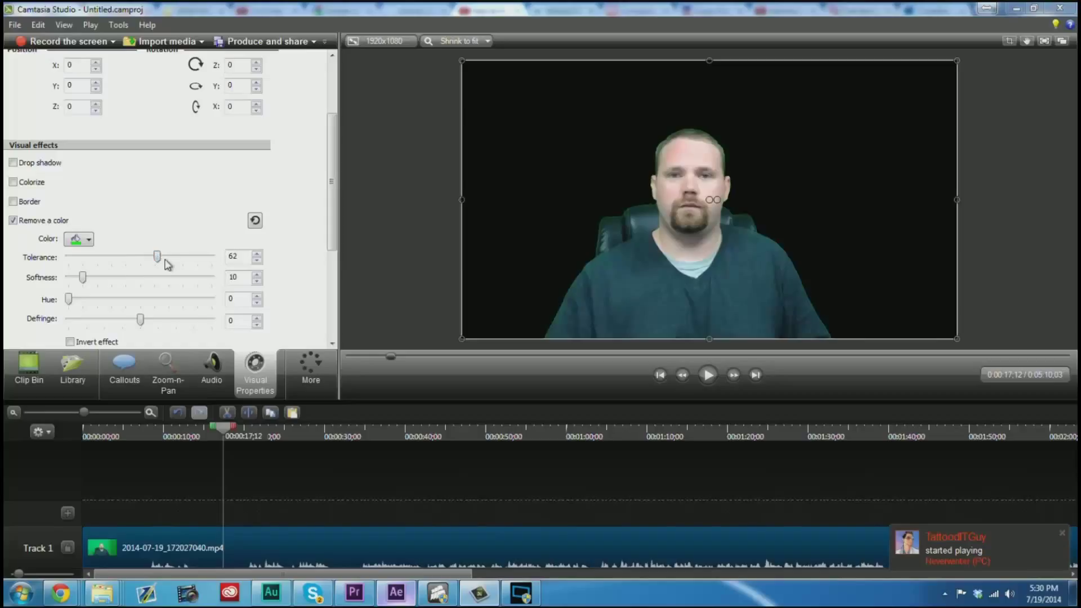
{"action": "left_click_drag", "start_coordinate": [86, 280], "coordinate": [99, 278]}
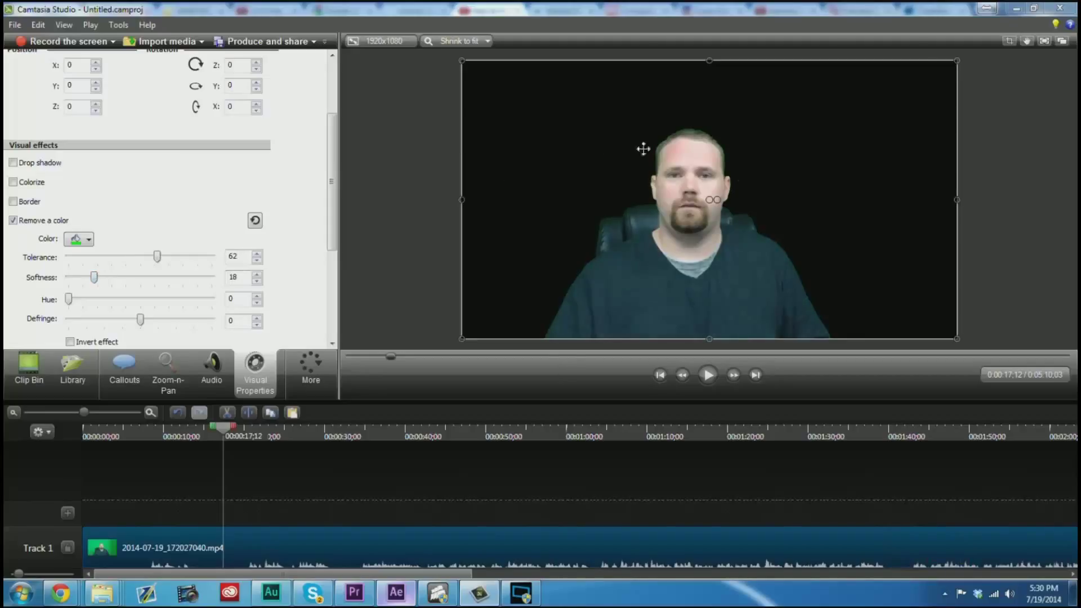
{"action": "mouse_move", "coordinate": [71, 300]}
{"action": "left_mouse_down"}
{"action": "mouse_move", "coordinate": [301, 309]}
{"action": "mouse_move", "coordinate": [77, 306]}
{"action": "left_mouse_up"}
Try several Defringe values, then set Defringe to 0.
{"action": "left_click_drag", "start_coordinate": [141, 320], "coordinate": [214, 319]}
{"action": "left_click_drag", "start_coordinate": [279, 318], "coordinate": [237, 326]}
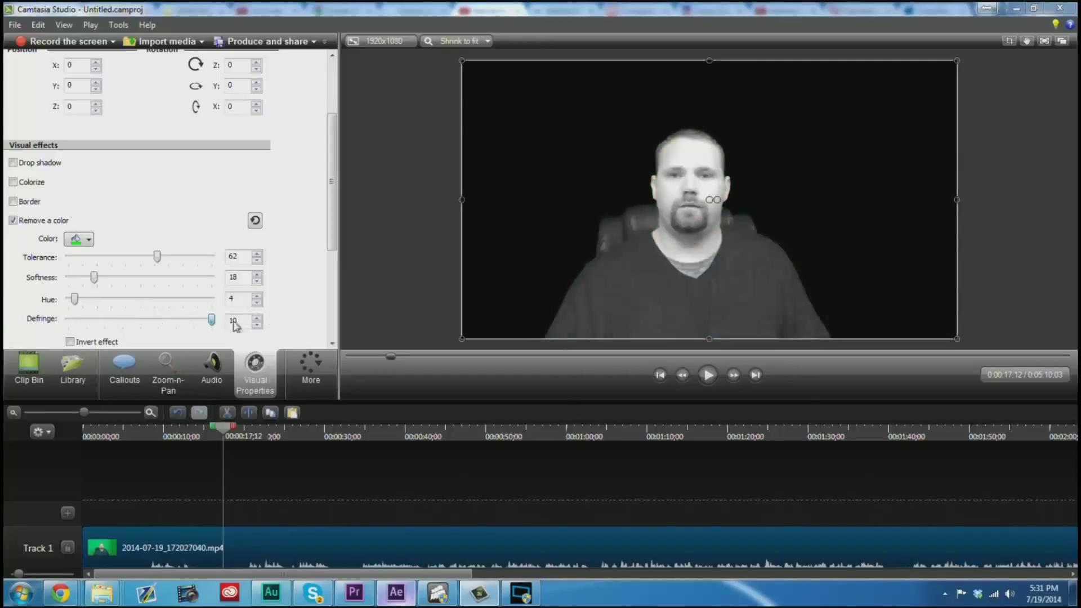
{"action": "double_click", "coordinate": [242, 320]}
{"action": "type", "text": "0"}
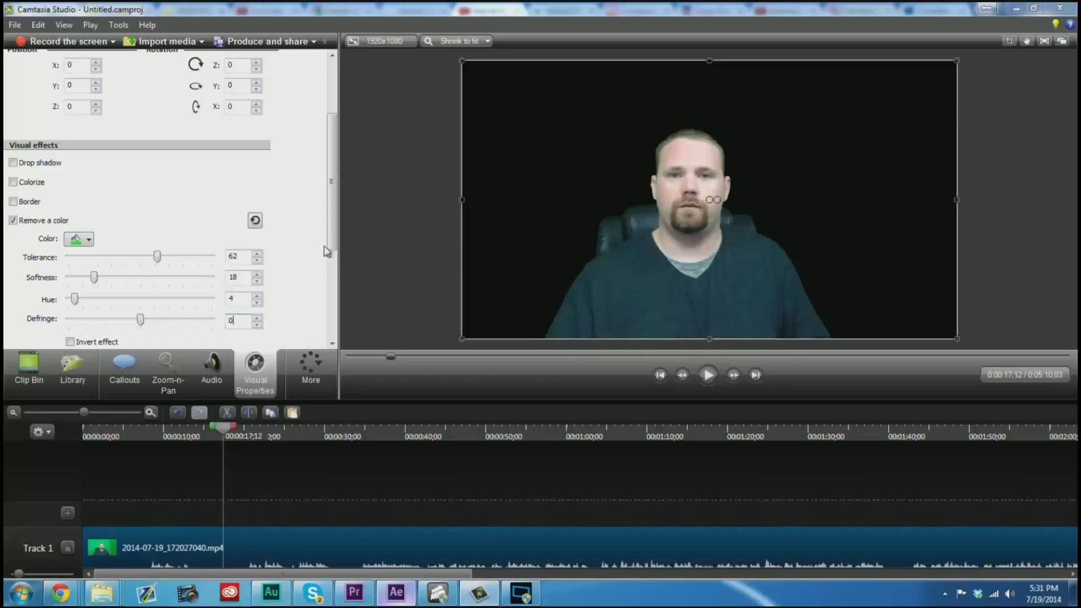
{"action": "left_click_drag", "start_coordinate": [332, 240], "coordinate": [325, 275]}
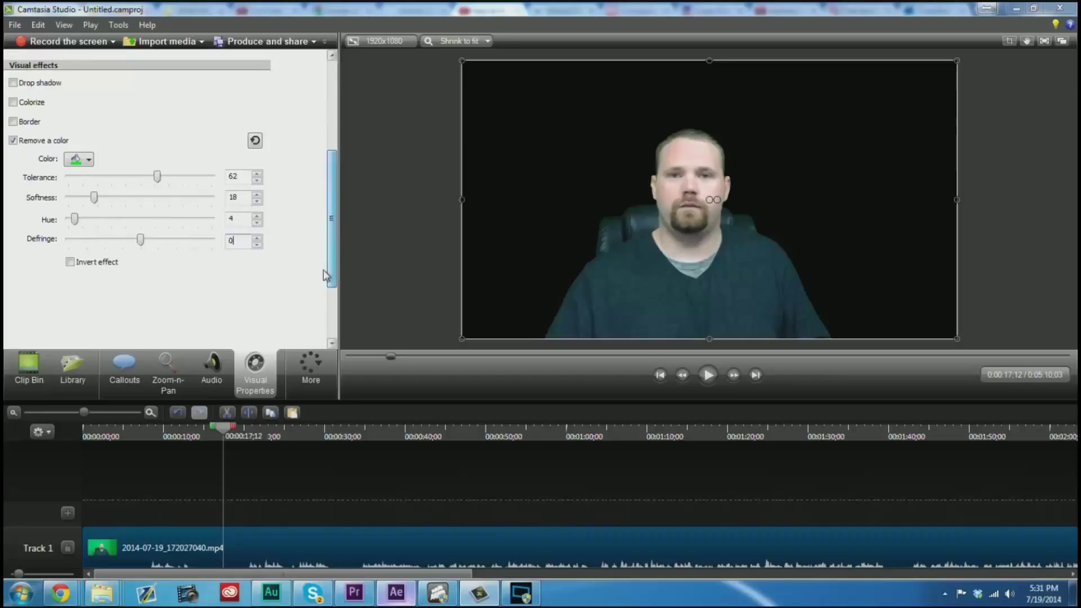
Check the inverted matte, lower key Softness to 11, leave Invert effect off, then open the Library.
{"action": "left_click", "coordinate": [70, 262]}
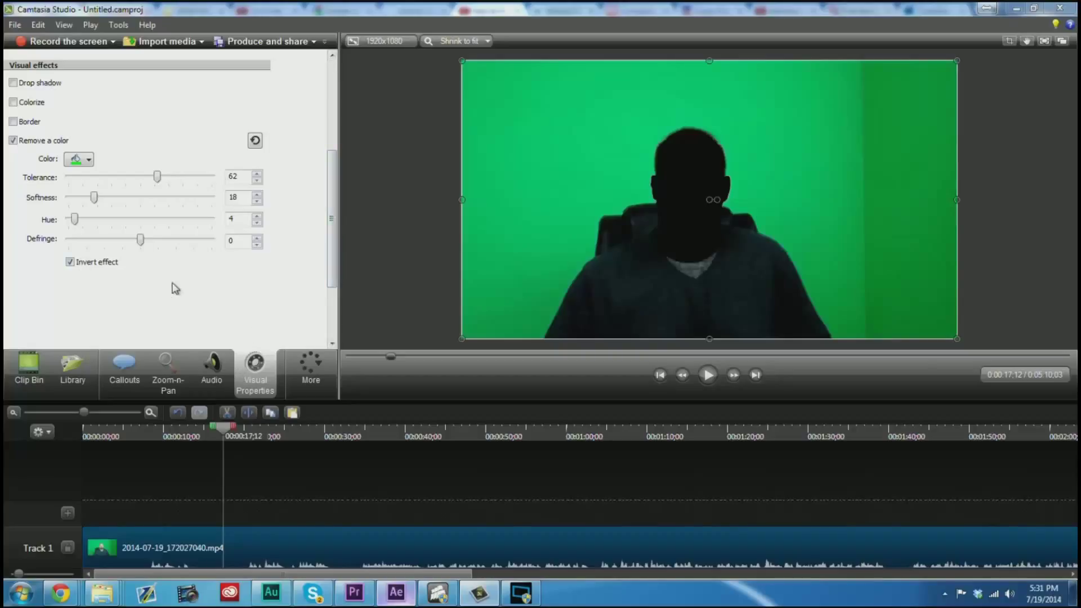
{"action": "left_click", "coordinate": [71, 263]}
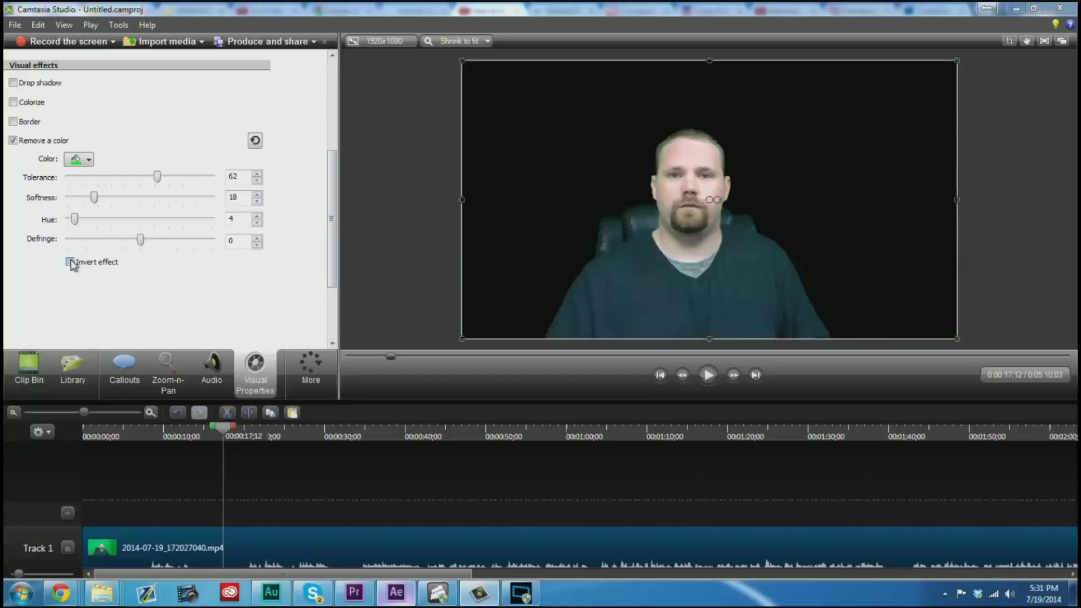
{"action": "left_click", "coordinate": [71, 263]}
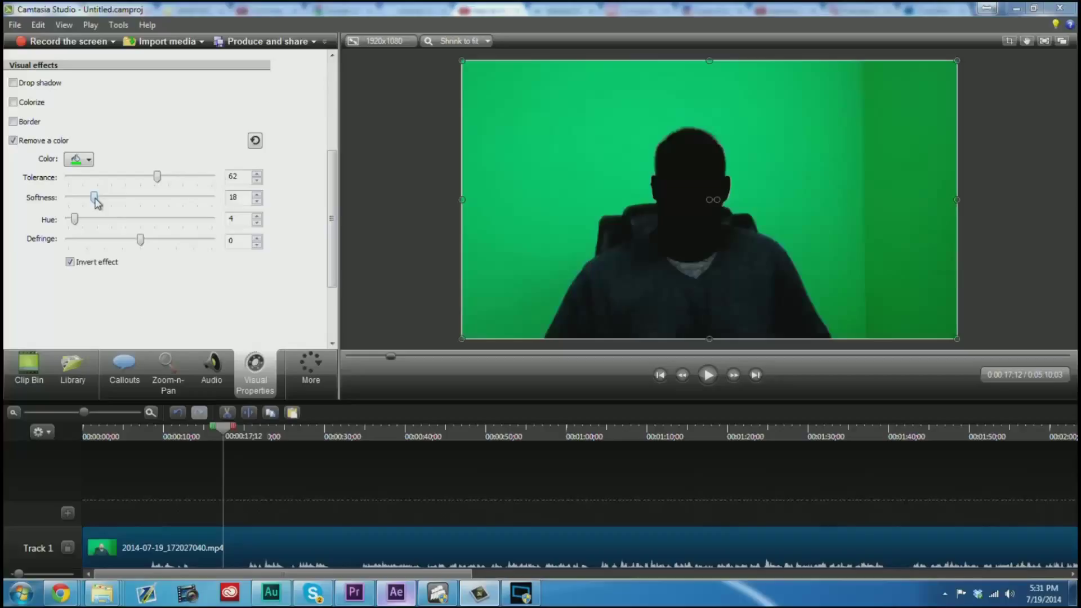
{"action": "left_click_drag", "start_coordinate": [94, 200], "coordinate": [86, 201]}
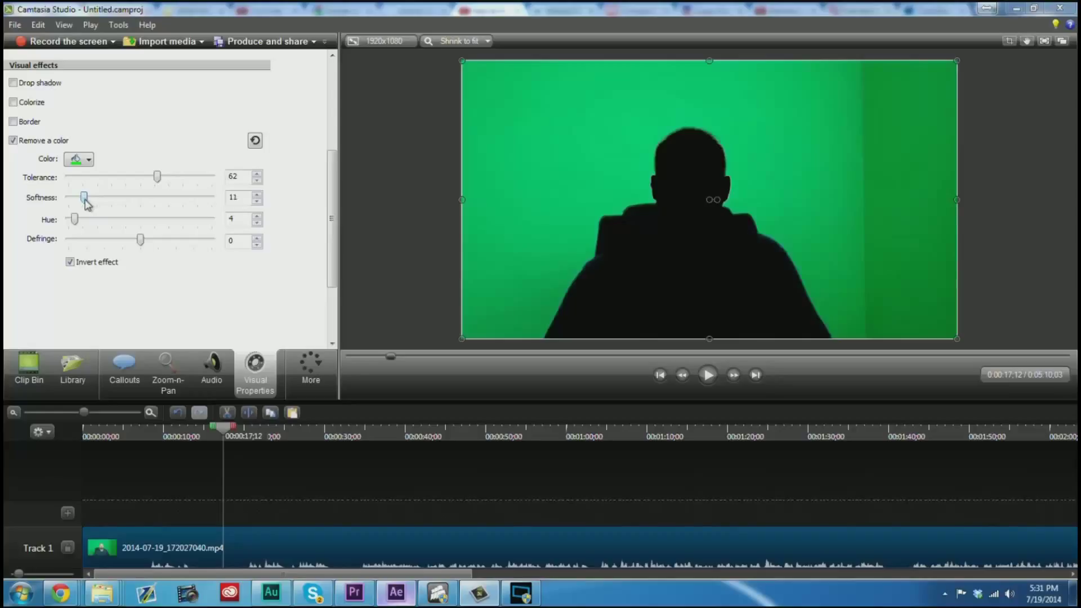
{"action": "left_click", "coordinate": [71, 262]}
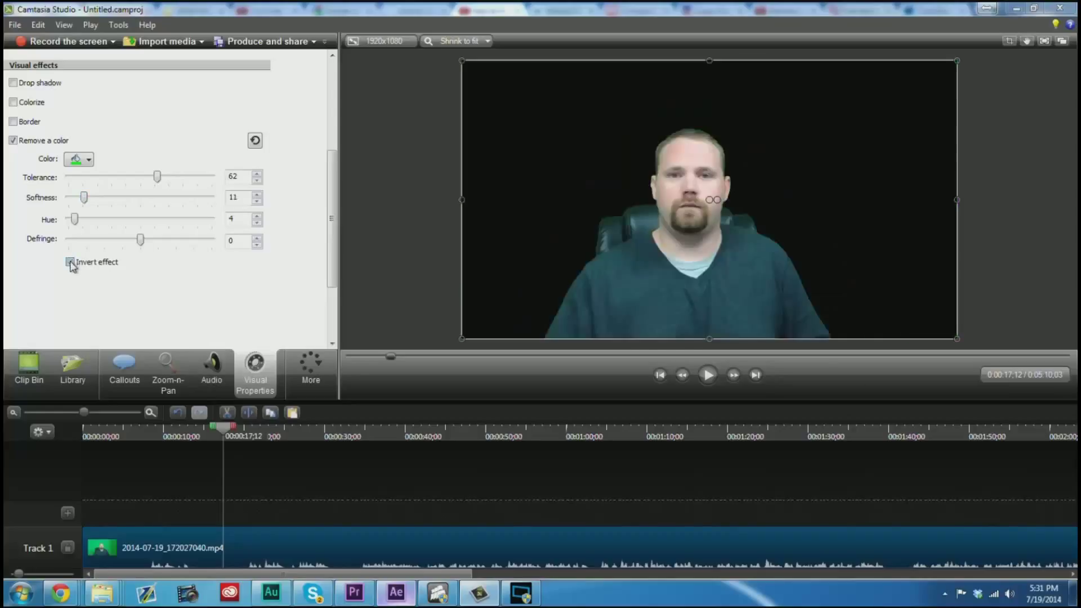
{"action": "left_click", "coordinate": [70, 262]}
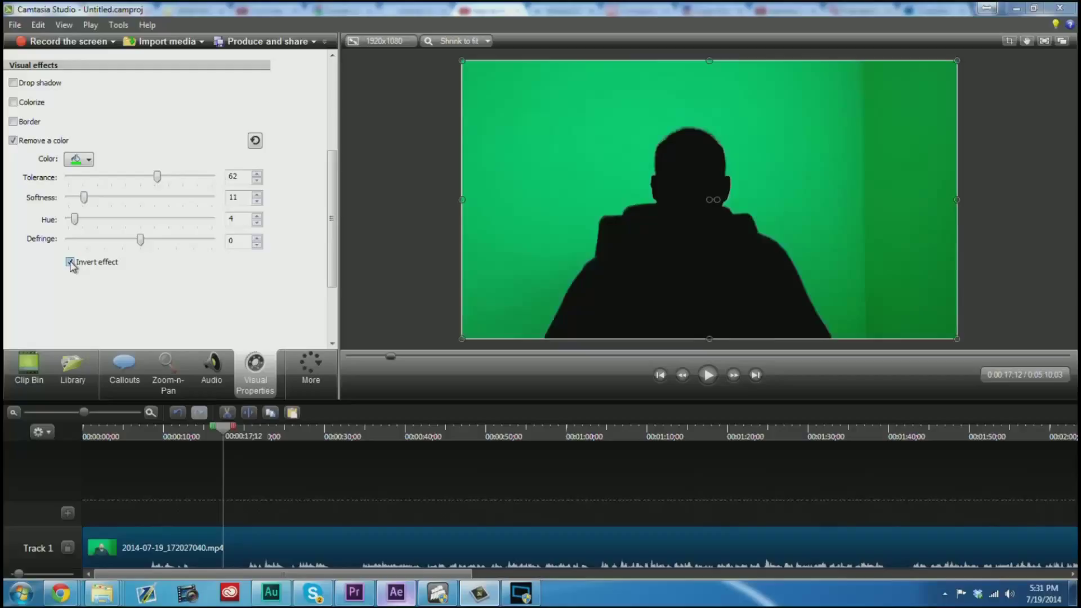
{"action": "left_click", "coordinate": [70, 262]}
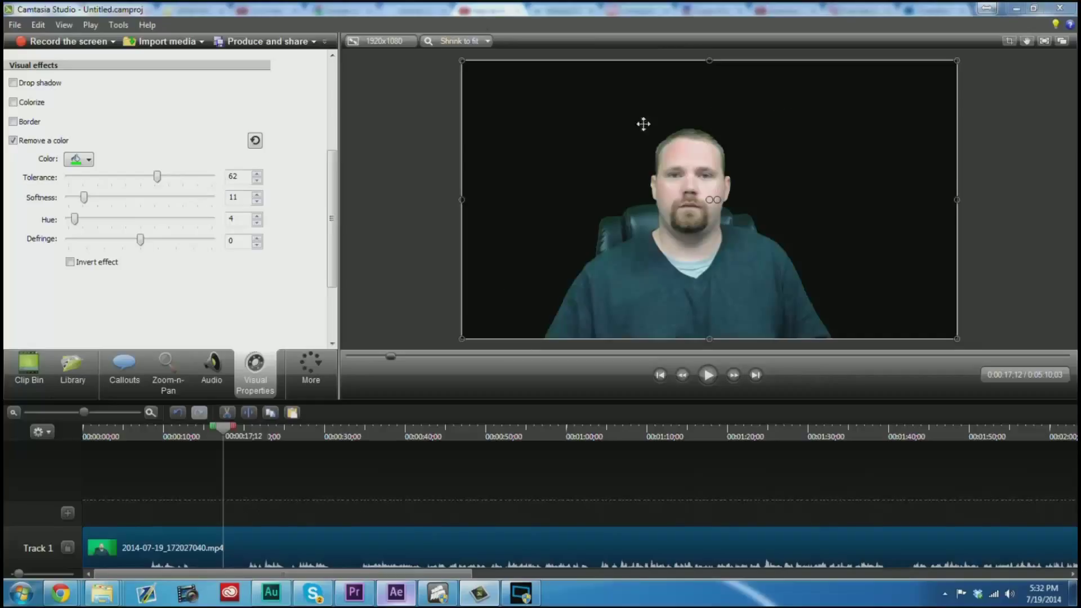
{"action": "left_click", "coordinate": [124, 365]}
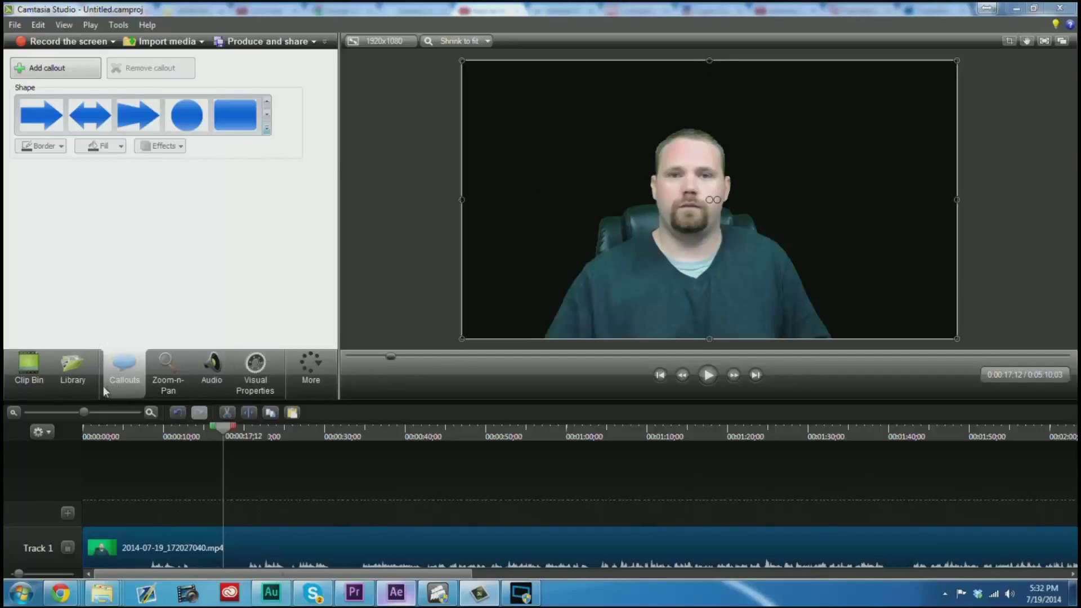
{"action": "left_click", "coordinate": [76, 376]}
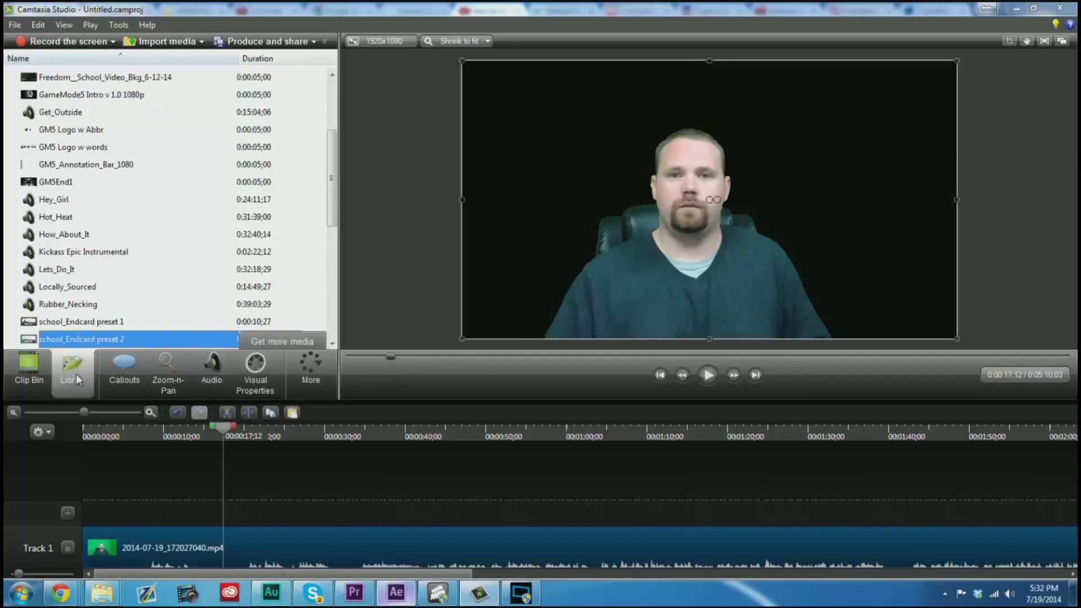
Add Freedom_School_Video_Bkg_6-12-14 from the Library to the timeline, aligned at the playhead.
{"action": "left_click", "coordinate": [65, 135]}
{"action": "scroll", "coordinate": [59, 179], "scroll_direction": "up", "scroll_amount": 3}
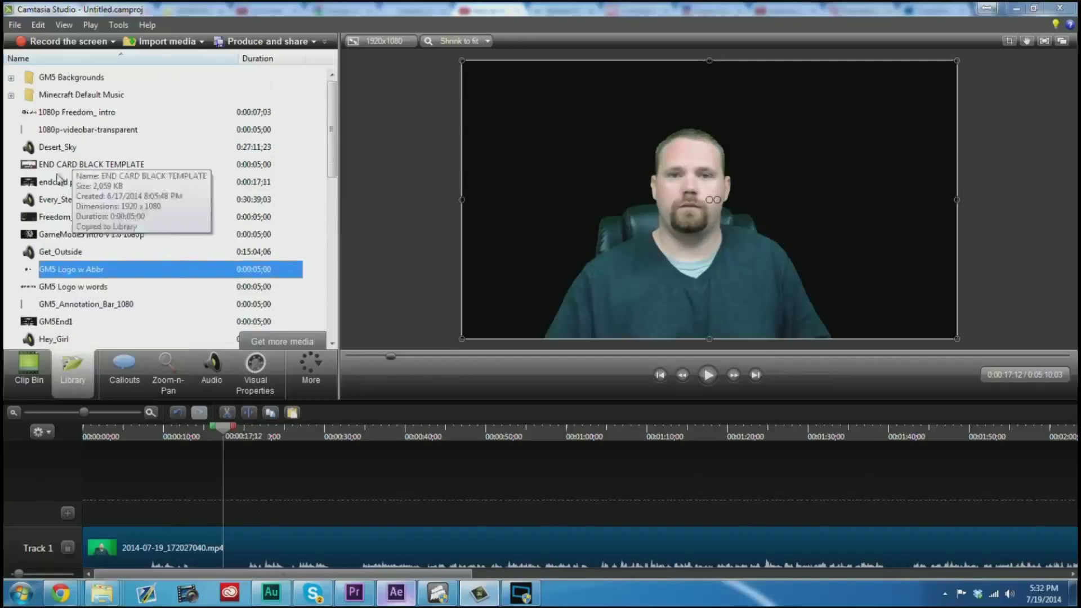
{"action": "left_click", "coordinate": [62, 218]}
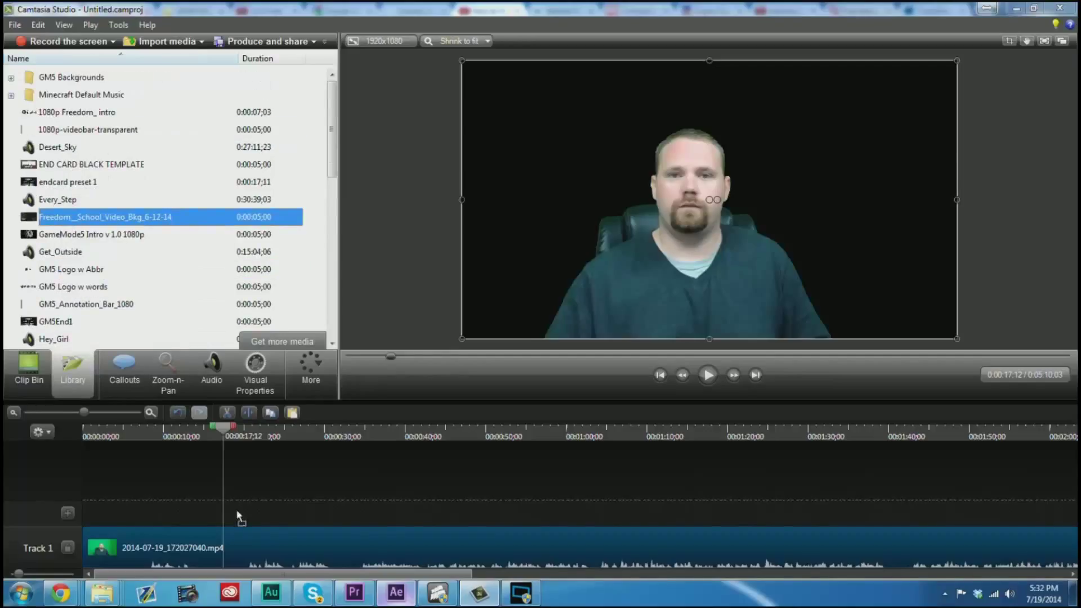
{"action": "left_click_drag", "start_coordinate": [237, 512], "coordinate": [239, 511]}
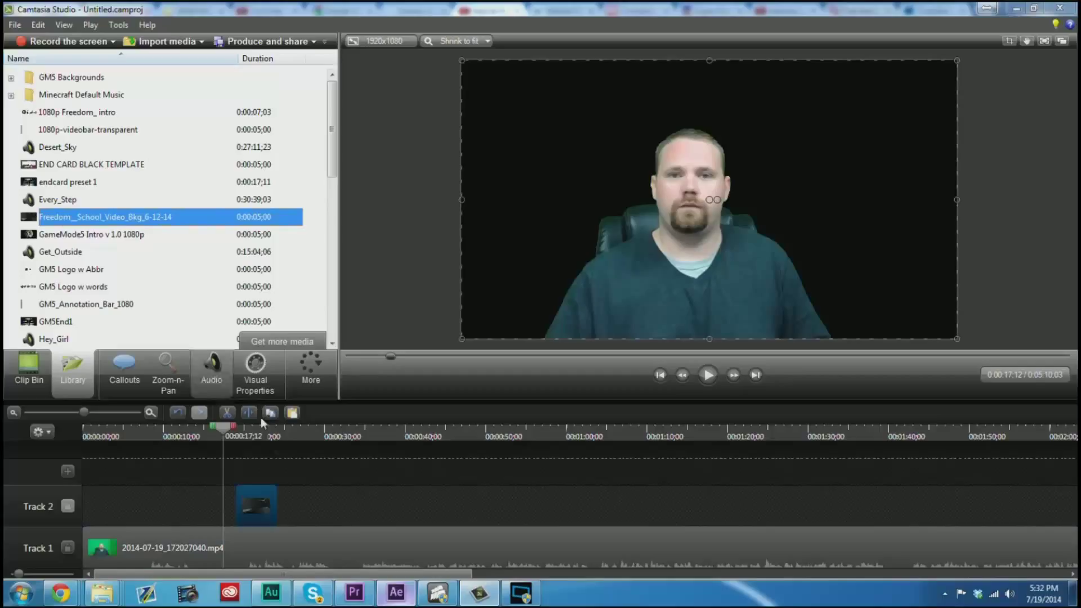
{"action": "left_click", "coordinate": [328, 502]}
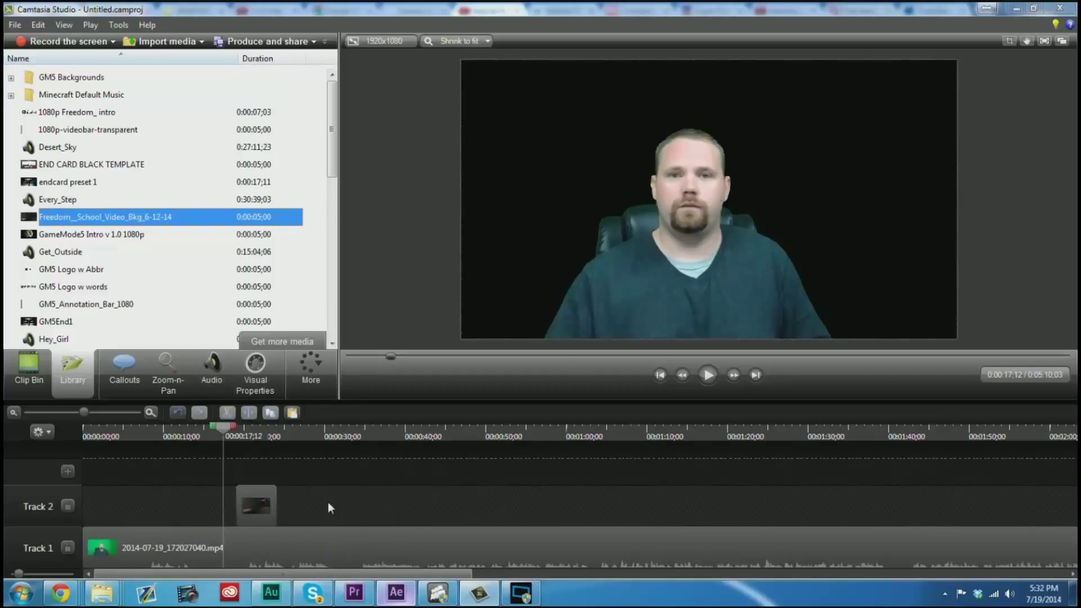
{"action": "left_click_drag", "start_coordinate": [267, 513], "coordinate": [241, 512]}
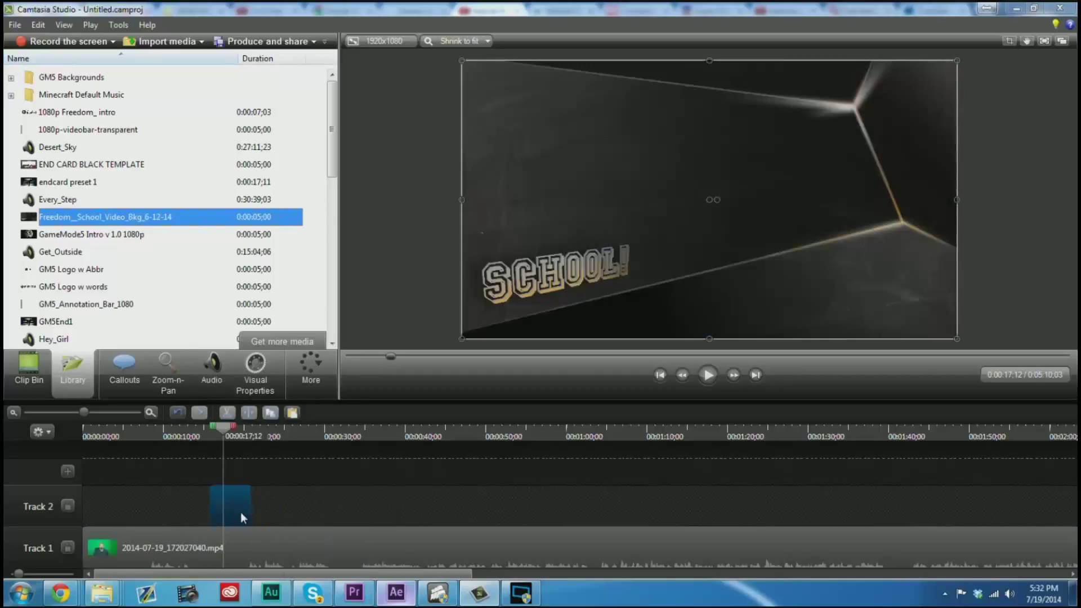
{"action": "left_click", "coordinate": [13, 411]}
Insert a track below and move the background clip down to Track 1.
{"action": "right_click", "coordinate": [603, 545]}
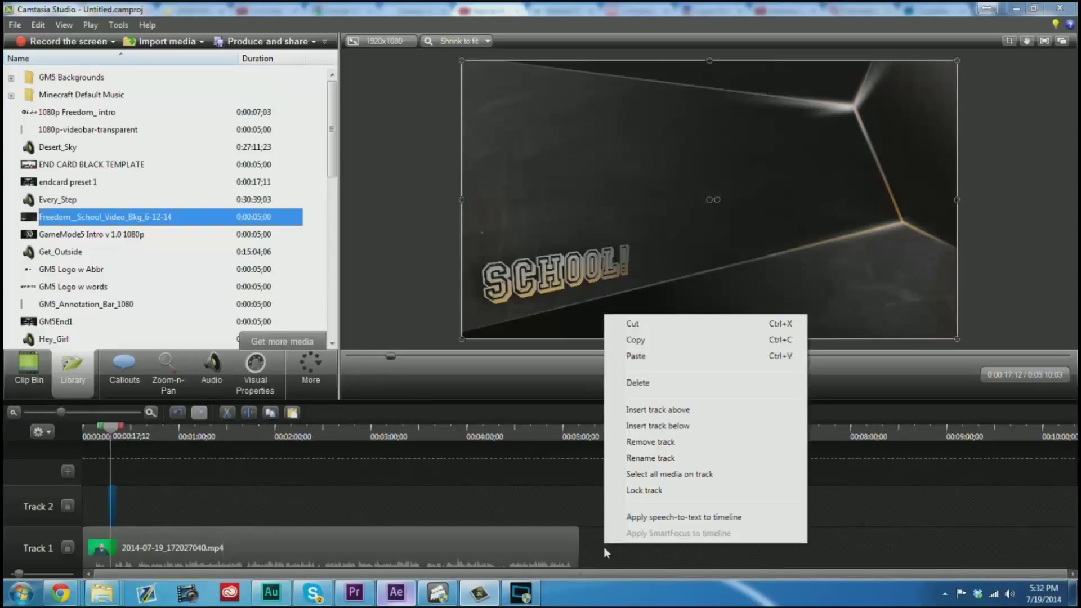
{"action": "left_click", "coordinate": [671, 425]}
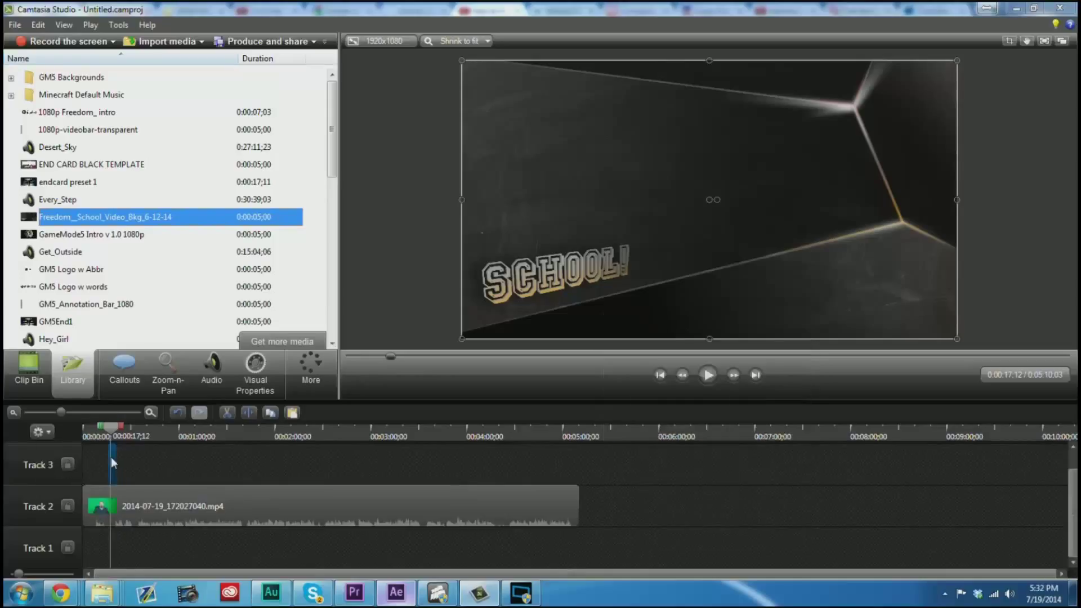
{"action": "left_click_drag", "start_coordinate": [111, 458], "coordinate": [372, 554]}
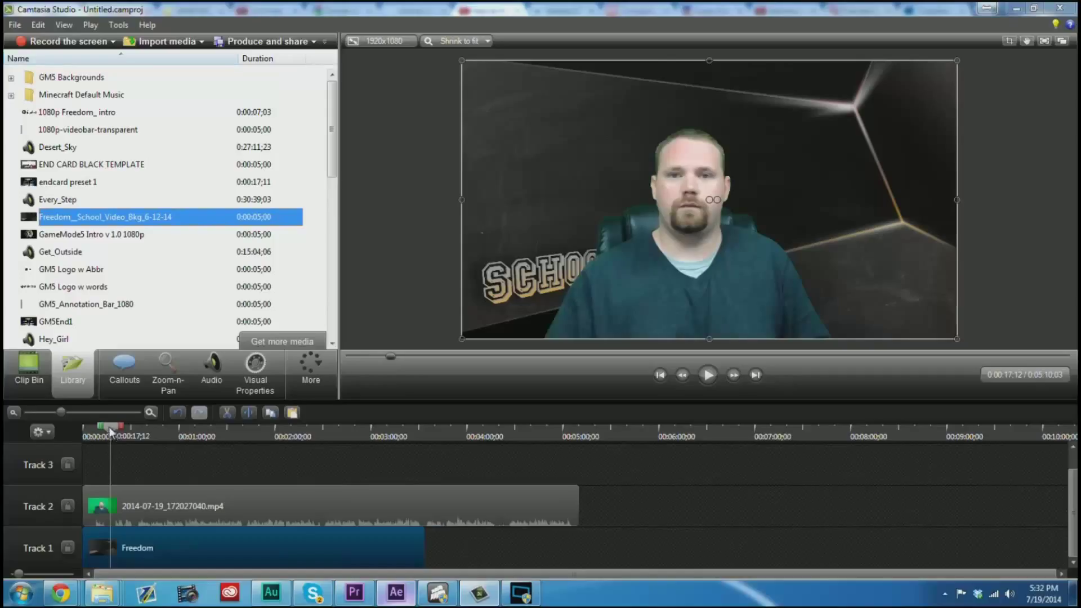
Move the keyed webcam clip right to X 414, toggling Remove a color to compare.
{"action": "left_click", "coordinate": [265, 506]}
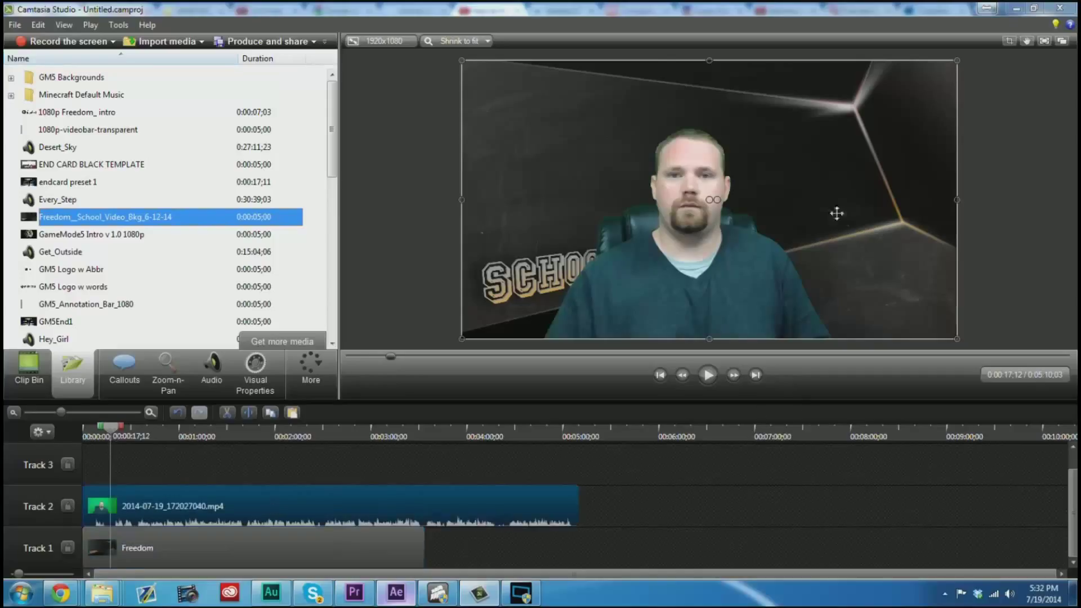
{"action": "left_click_drag", "start_coordinate": [687, 283], "coordinate": [772, 283]}
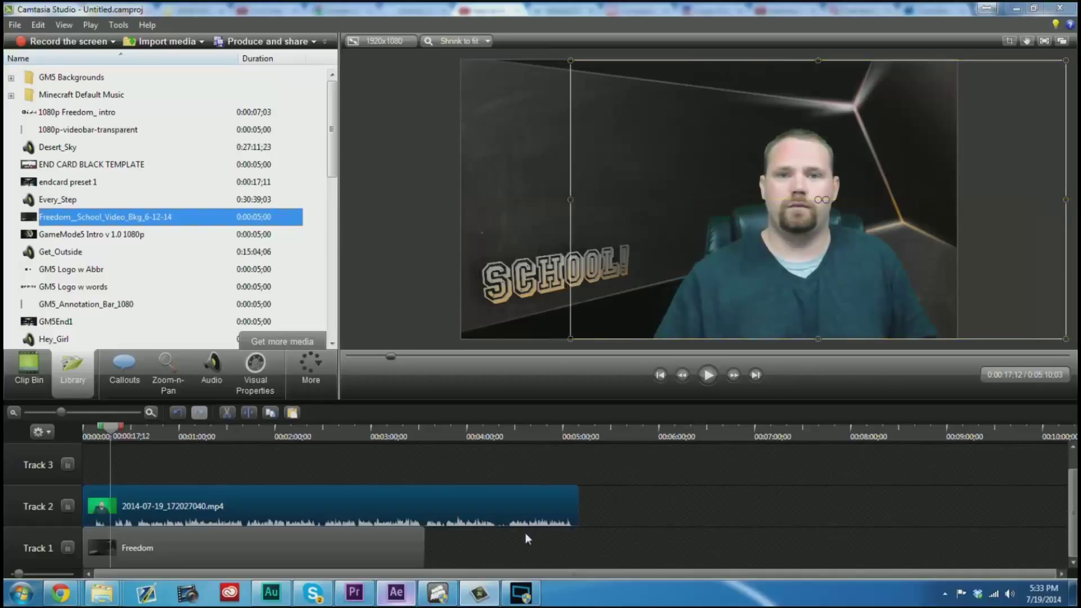
{"action": "left_click", "coordinate": [256, 381]}
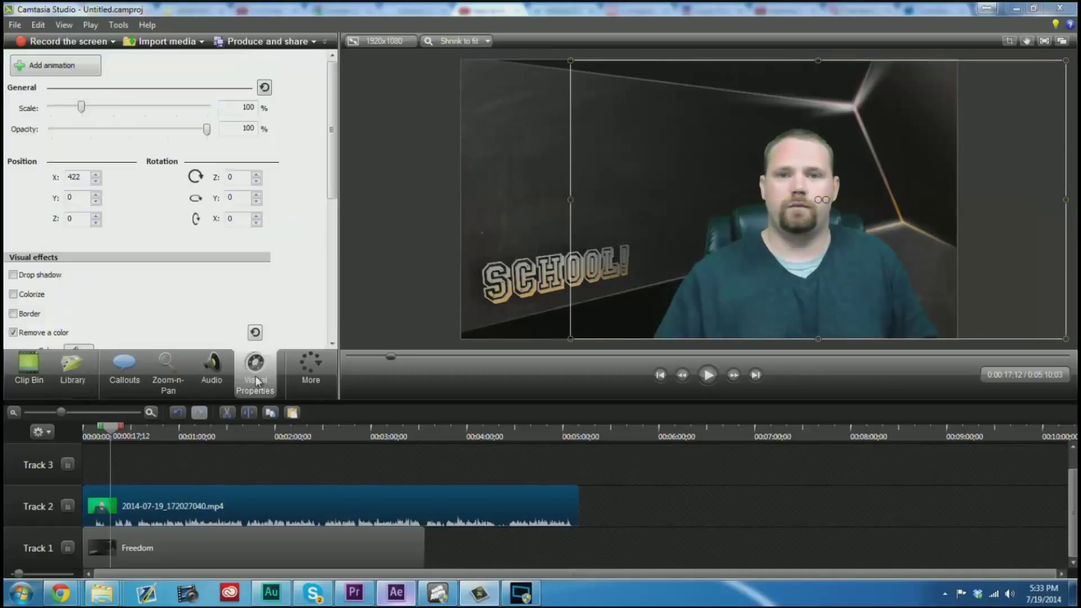
{"action": "left_click", "coordinate": [13, 332]}
{"action": "left_click", "coordinate": [13, 332]}
{"action": "left_click_drag", "start_coordinate": [755, 275], "coordinate": [646, 275]}
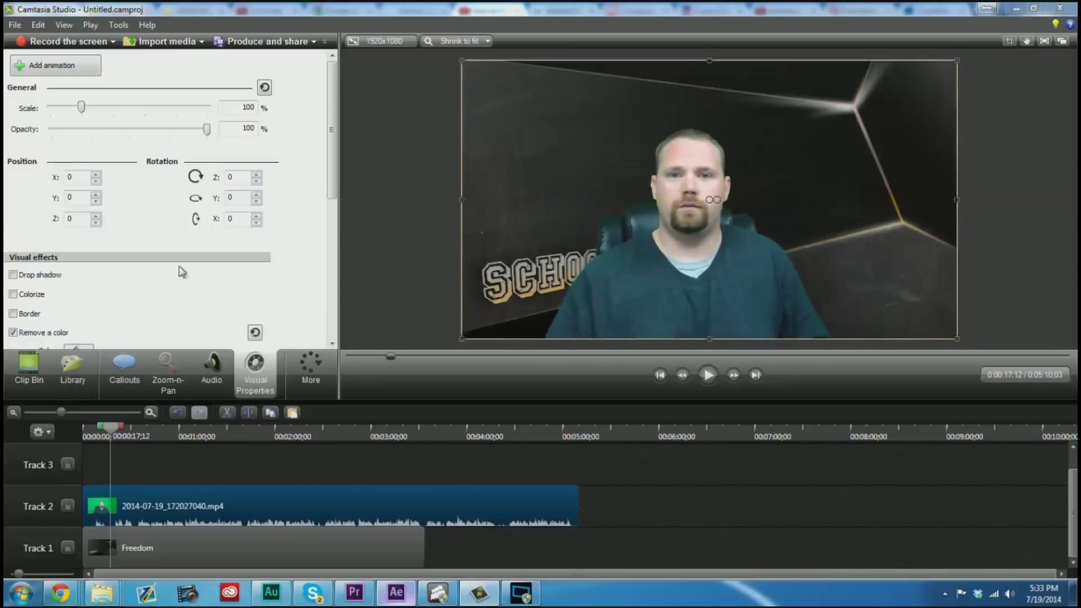
{"action": "left_click", "coordinate": [14, 332]}
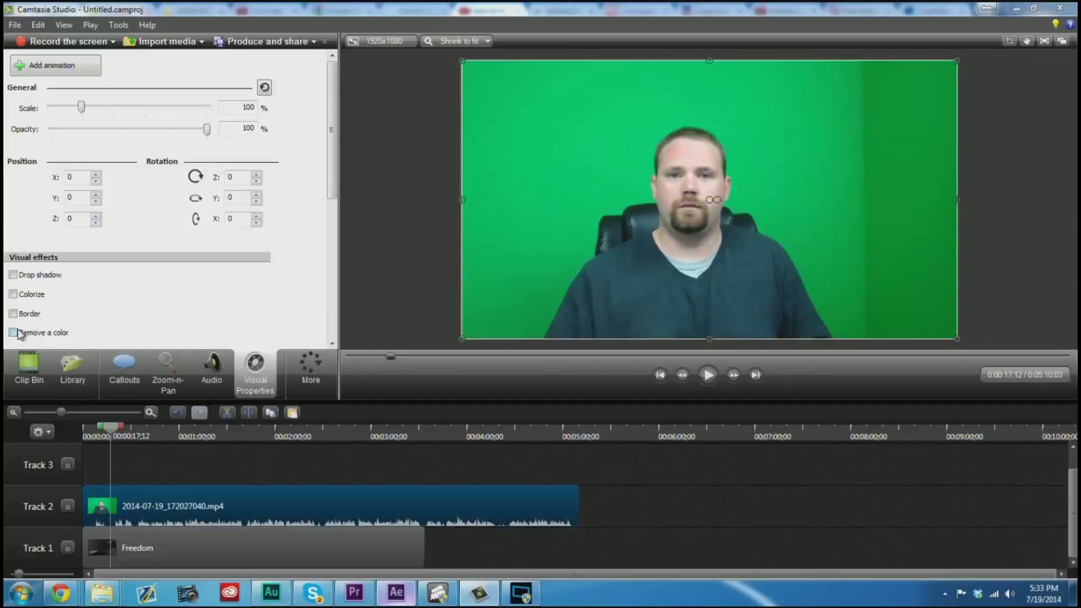
{"action": "left_click", "coordinate": [14, 333]}
{"action": "left_click_drag", "start_coordinate": [630, 291], "coordinate": [758, 294]}
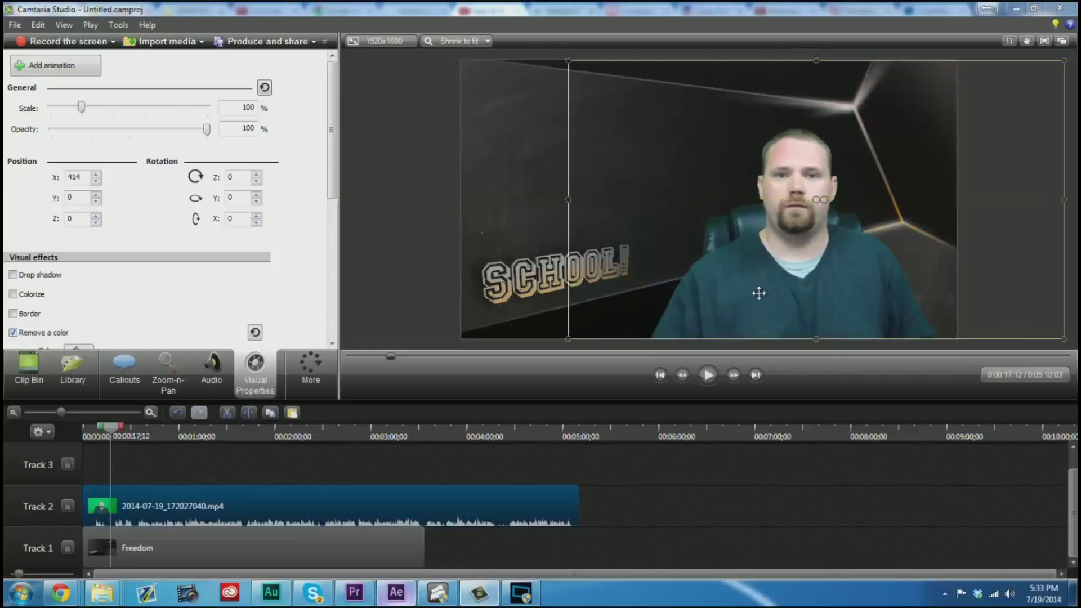
{"action": "left_click", "coordinate": [397, 331]}
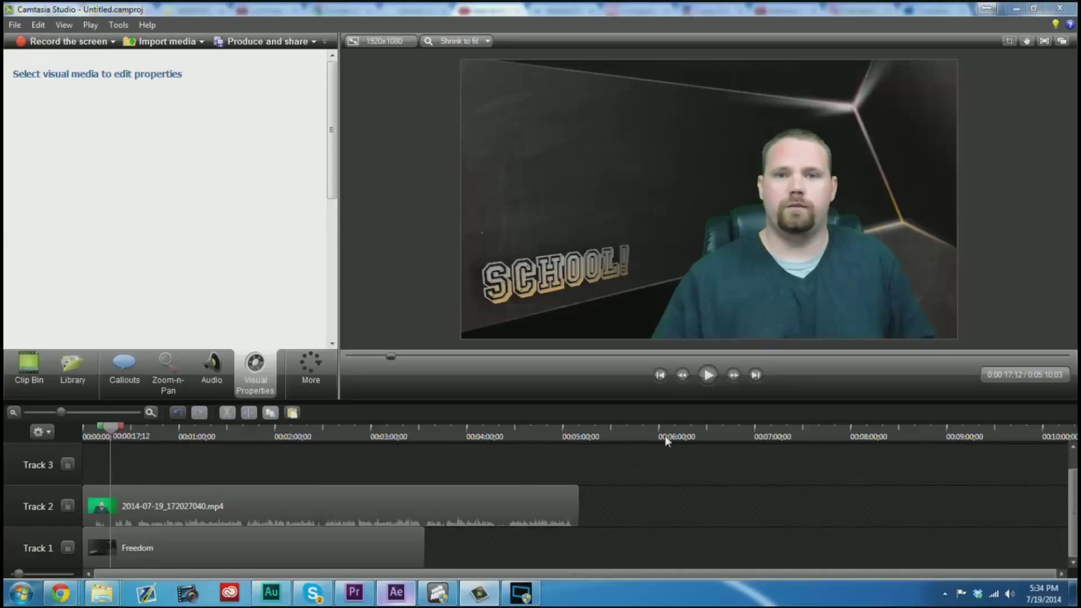
Play the composition, then recentre the webcam clip while briefly turning color removal off and on.
{"action": "left_click", "coordinate": [708, 379]}
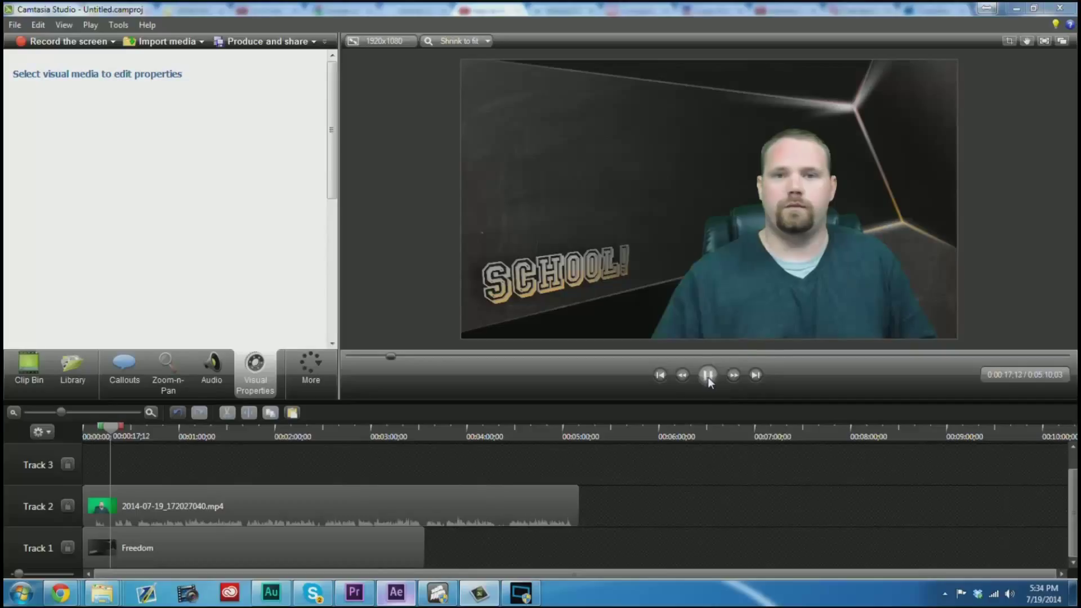
{"action": "left_click", "coordinate": [210, 517]}
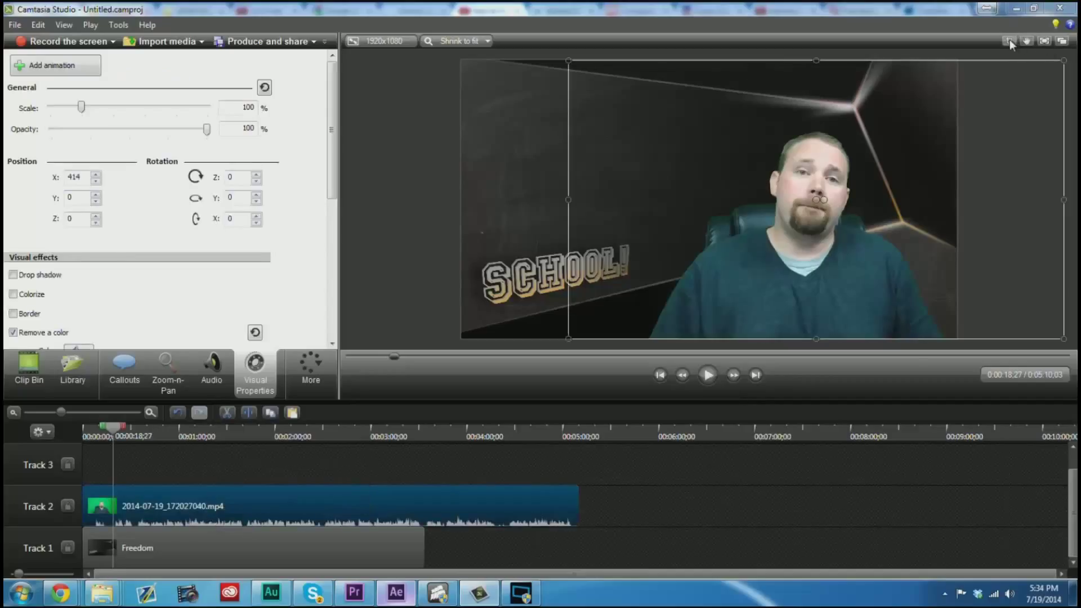
{"action": "left_click_drag", "start_coordinate": [803, 248], "coordinate": [690, 263]}
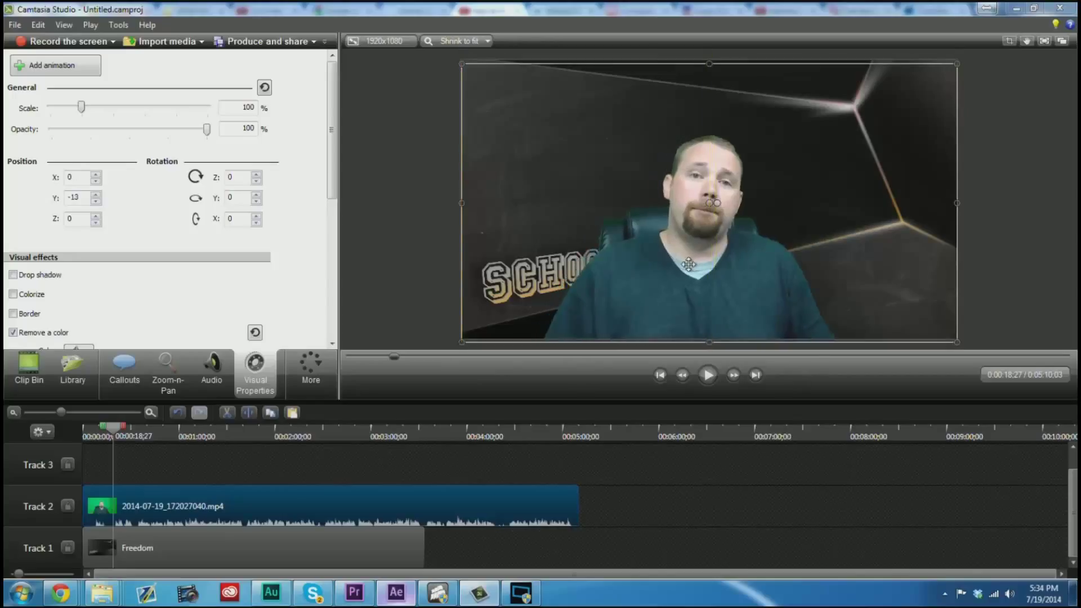
{"action": "left_click", "coordinate": [13, 332]}
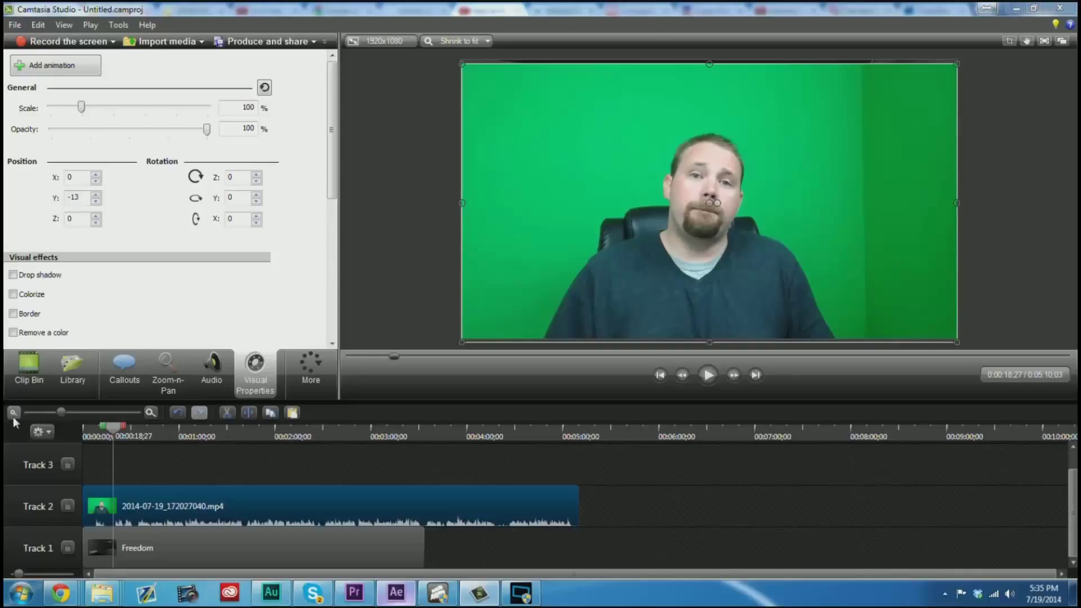
{"action": "left_click", "coordinate": [13, 333]}
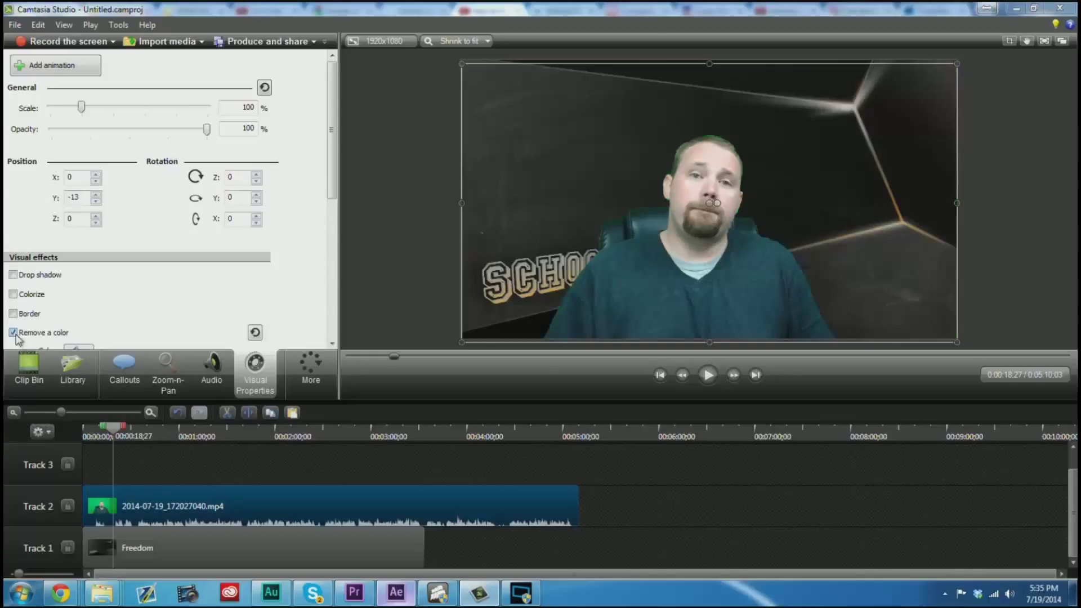
Crop the webcam clip's right, top and left edges and place it at X 406, Y -10.
{"action": "left_click", "coordinate": [1009, 41]}
{"action": "left_click_drag", "start_coordinate": [957, 203], "coordinate": [854, 207]}
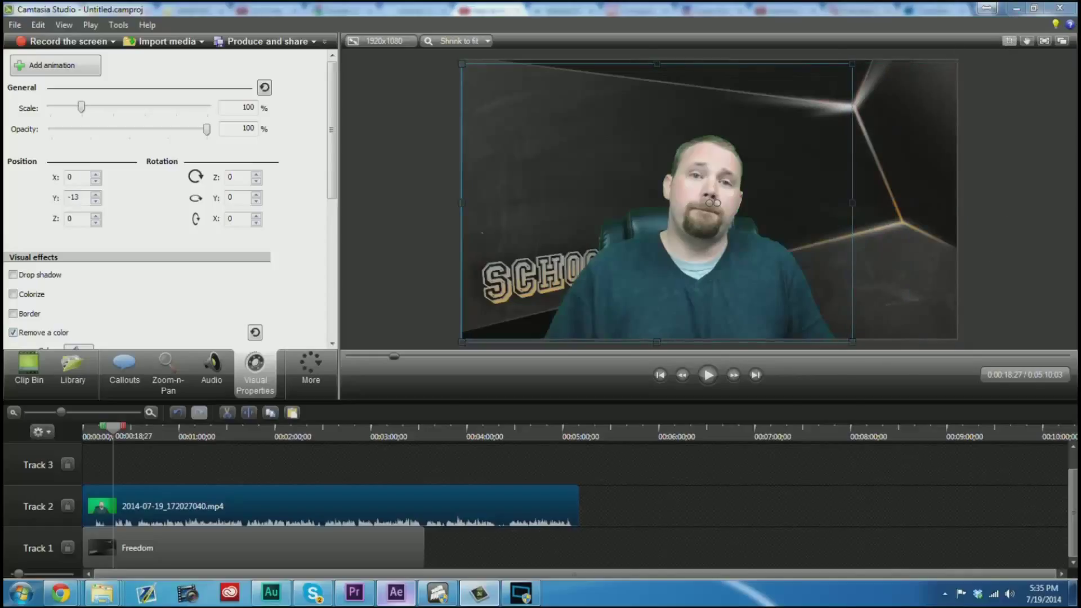
{"action": "left_click", "coordinate": [1009, 41]}
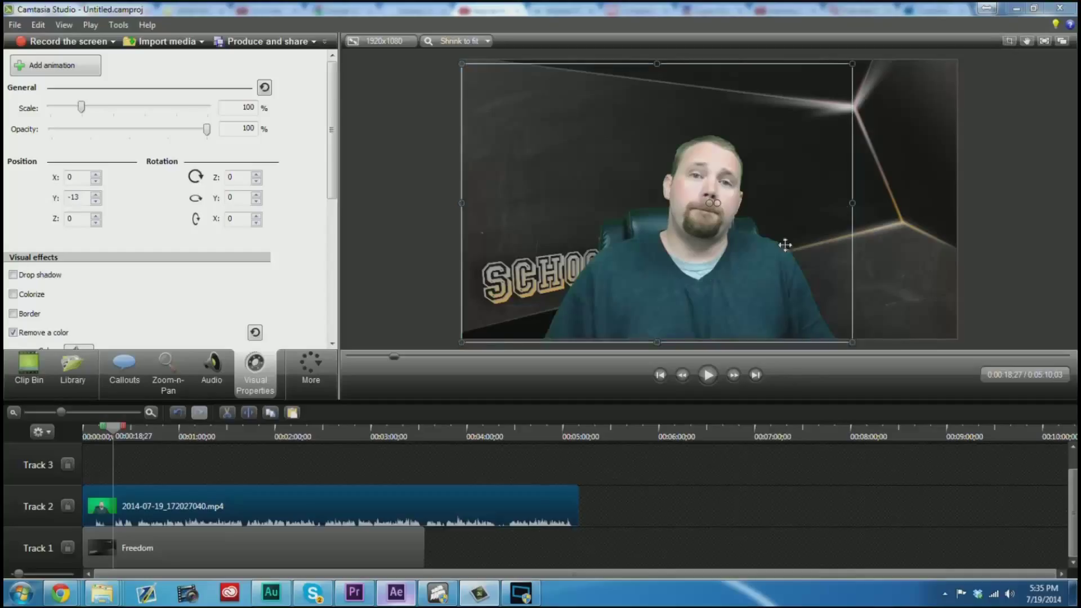
{"action": "left_click_drag", "start_coordinate": [683, 306], "coordinate": [783, 306]}
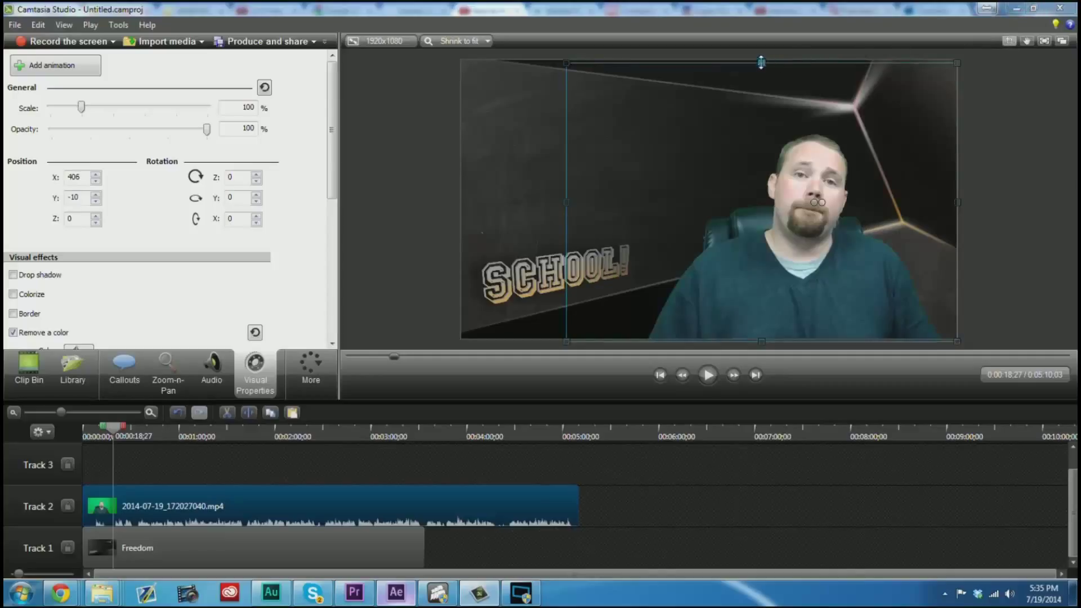
{"action": "left_click_drag", "start_coordinate": [761, 62], "coordinate": [761, 123]}
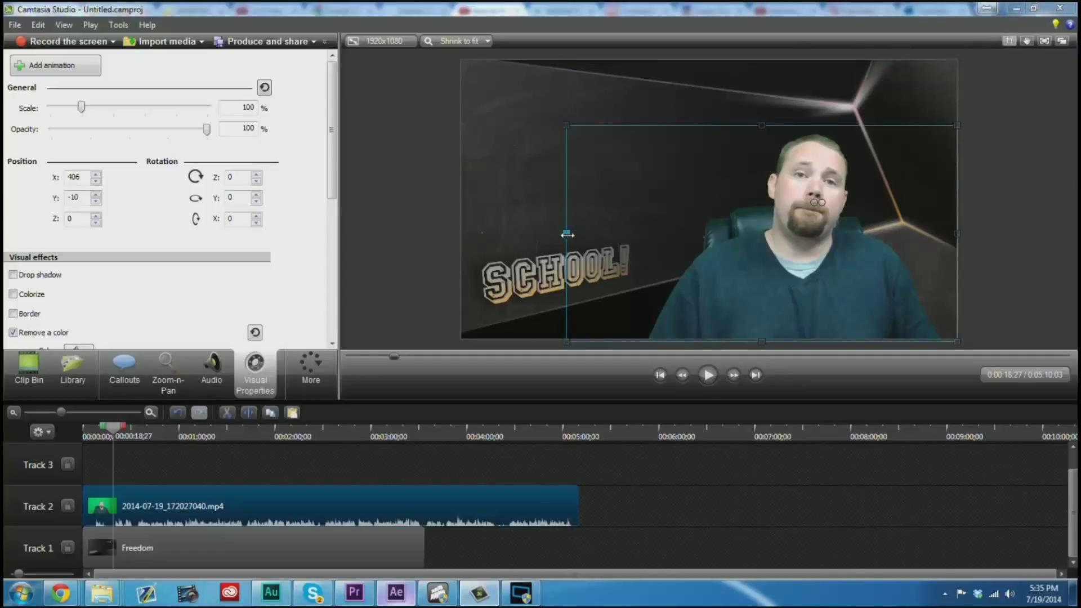
{"action": "left_click_drag", "start_coordinate": [566, 234], "coordinate": [629, 234]}
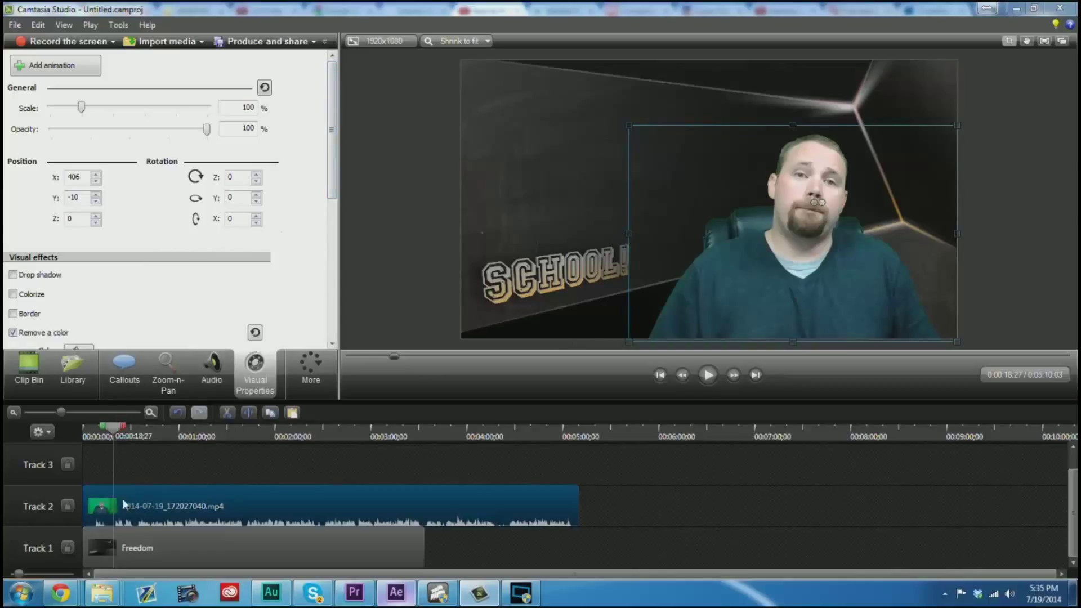
Split the webcam clip at the playhead.
{"action": "right_click", "coordinate": [114, 435]}
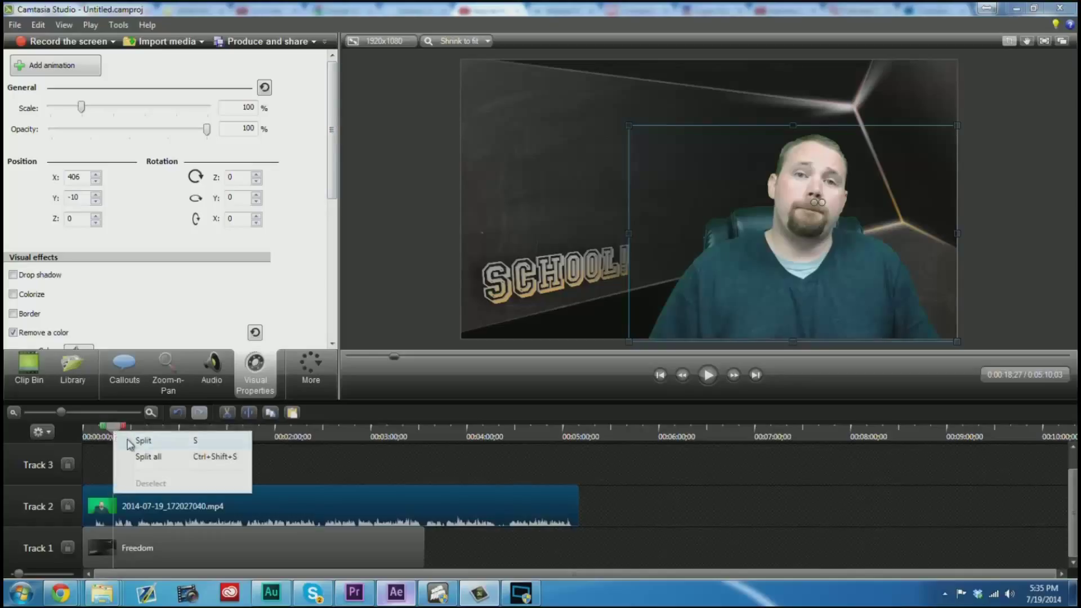
{"action": "left_click", "coordinate": [131, 481]}
{"action": "left_click", "coordinate": [125, 432]}
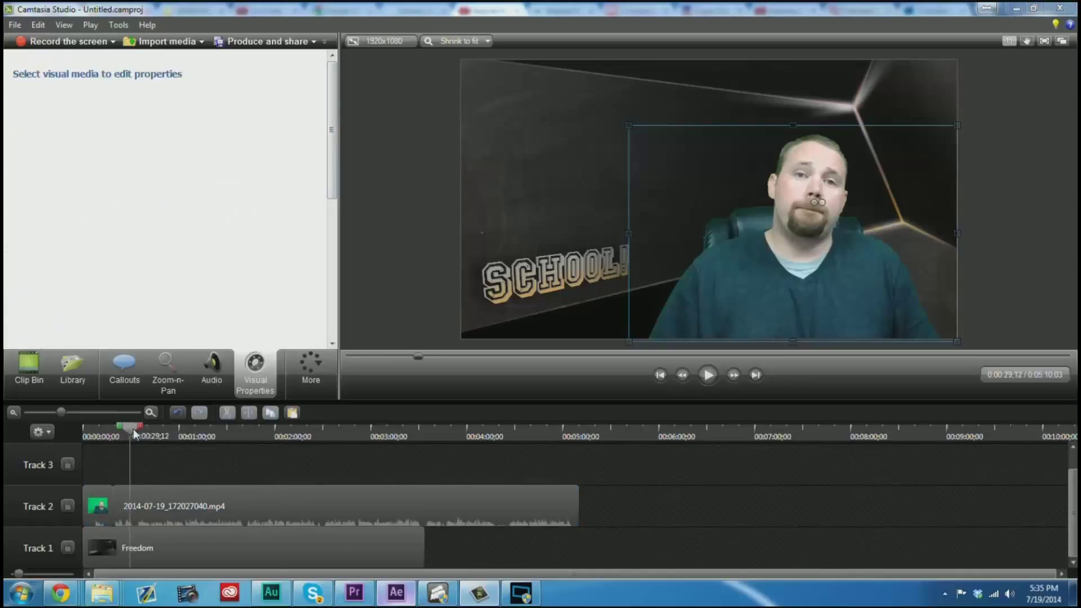
Set the short piece's Remove a color Hue to 100, tinting the presenter purple.
{"action": "left_click", "coordinate": [128, 501]}
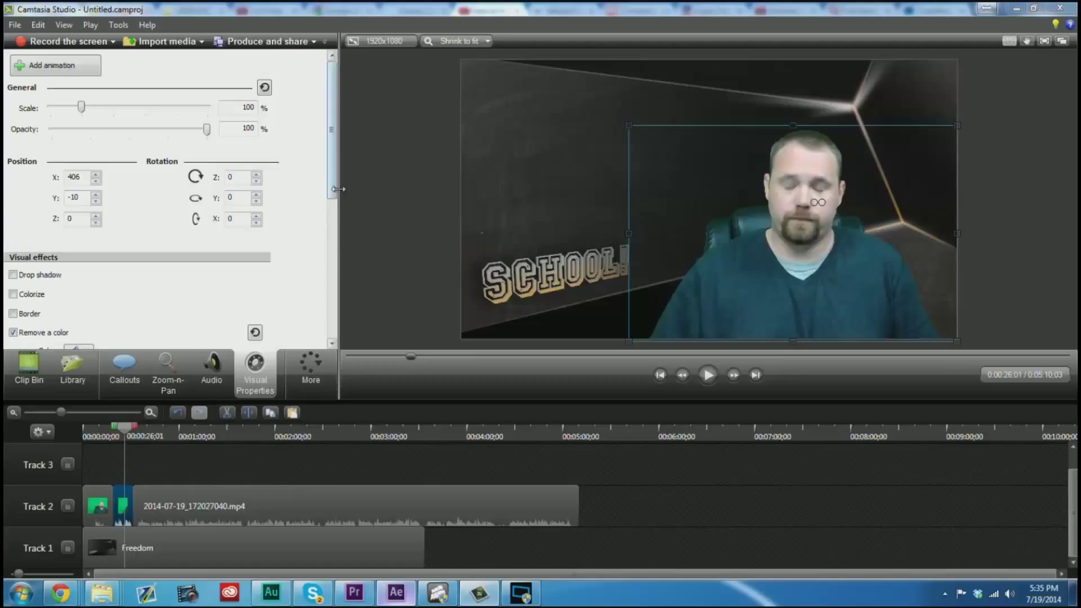
{"action": "left_click_drag", "start_coordinate": [332, 190], "coordinate": [332, 291]}
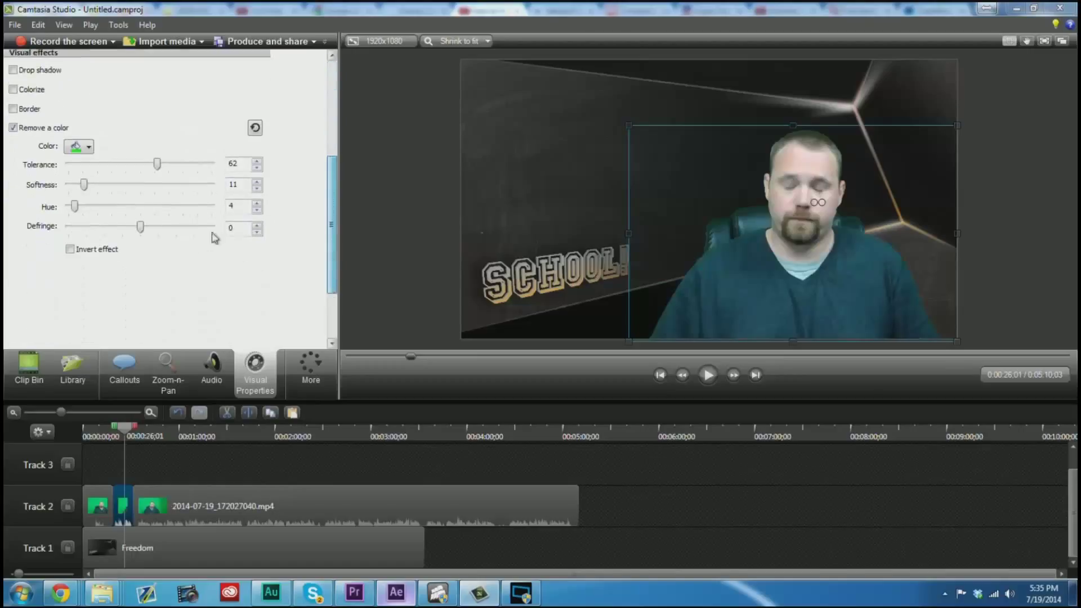
{"action": "left_click_drag", "start_coordinate": [78, 207], "coordinate": [103, 207]}
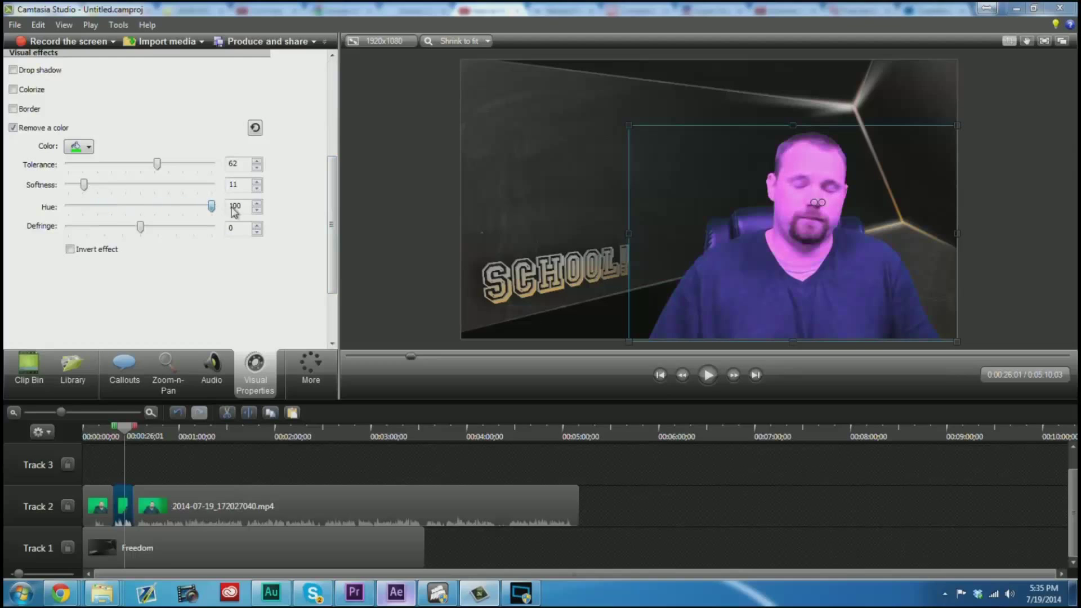